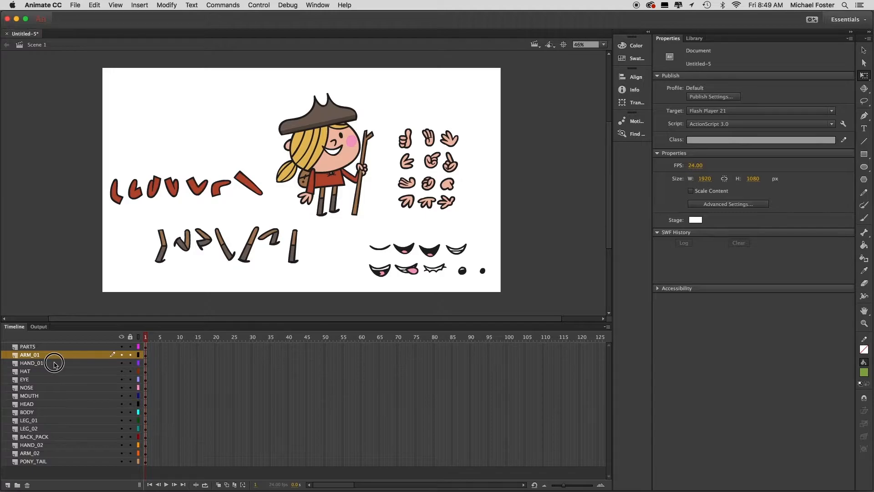
Examine which artwork the individual timeline layers hold, including ARM_01, HAND_01, HAT, EYE, PONY_TAIL and PARTS.
{"action": "left_click", "coordinate": [54, 363]}
{"action": "left_click", "coordinate": [51, 371]}
{"action": "left_click", "coordinate": [52, 379]}
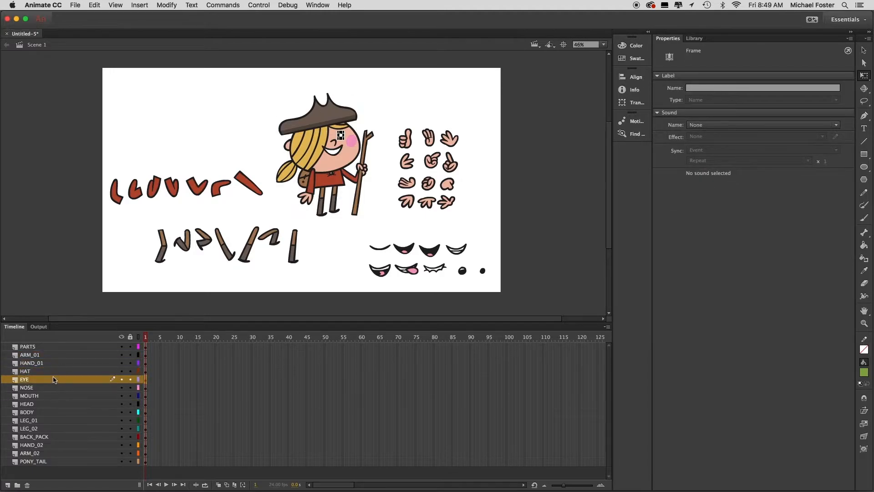
{"action": "left_click", "coordinate": [70, 462]}
{"action": "left_click", "coordinate": [69, 355]}
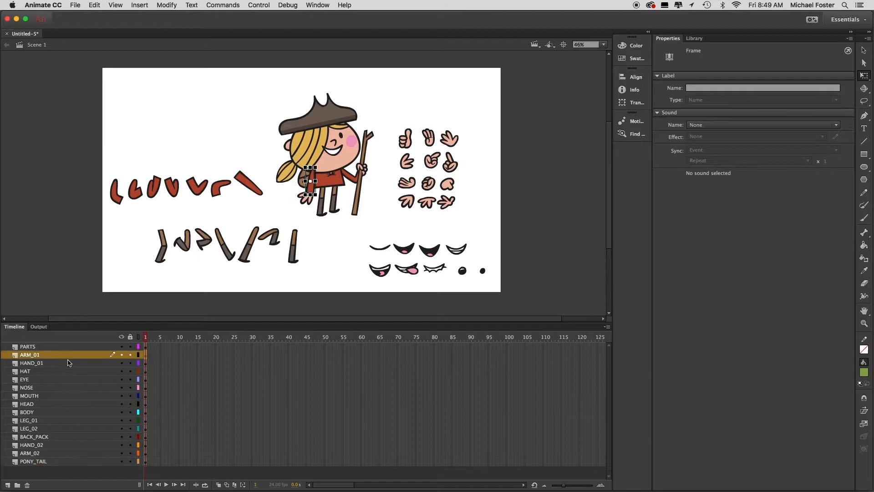
{"action": "left_click", "coordinate": [77, 461]}
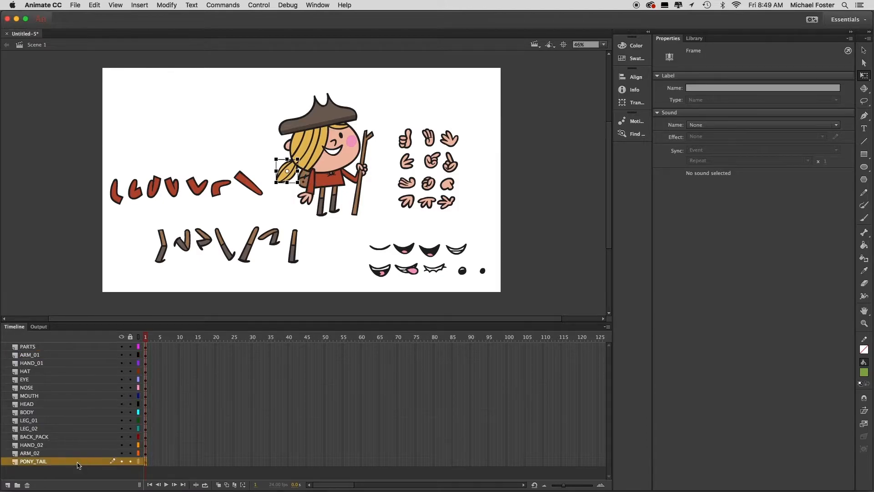
{"action": "left_click", "coordinate": [69, 356]}
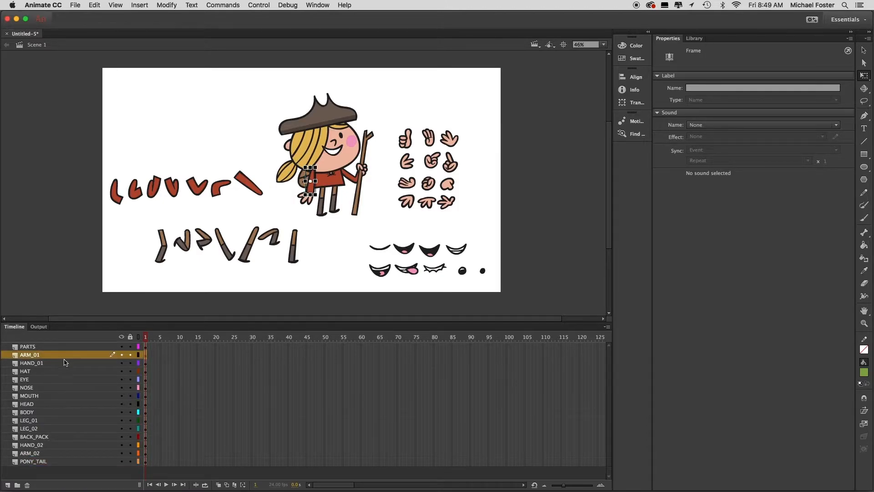
{"action": "left_click", "coordinate": [63, 363]}
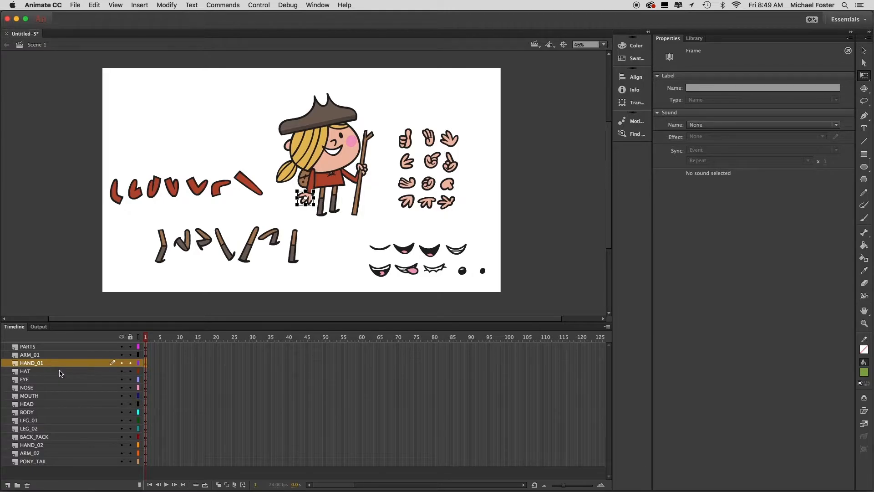
{"action": "left_click", "coordinate": [61, 372]}
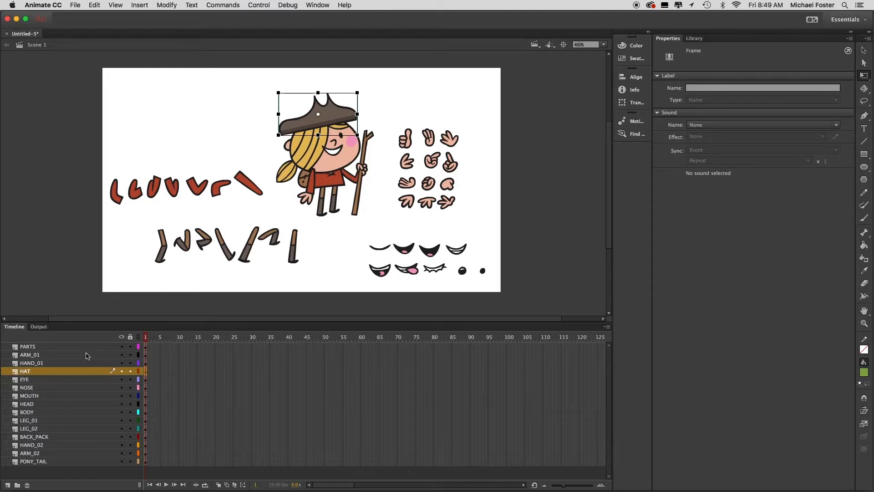
{"action": "left_click", "coordinate": [17, 347]}
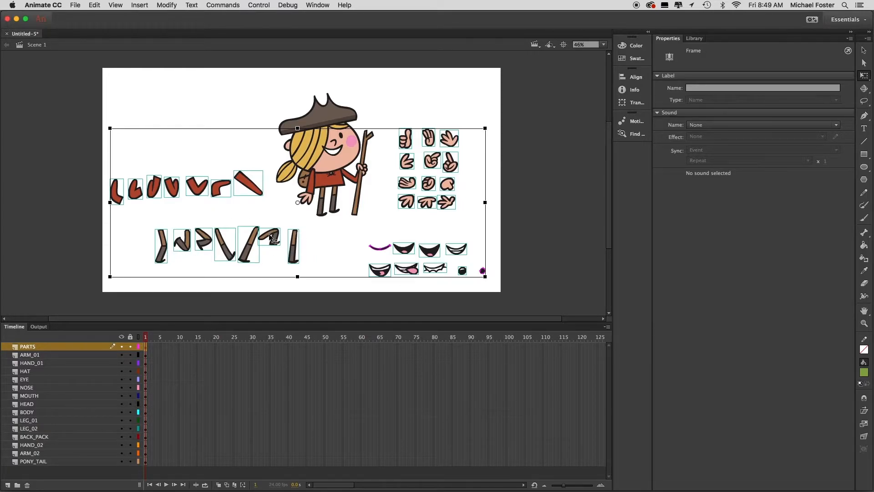
{"action": "left_click", "coordinate": [330, 225]}
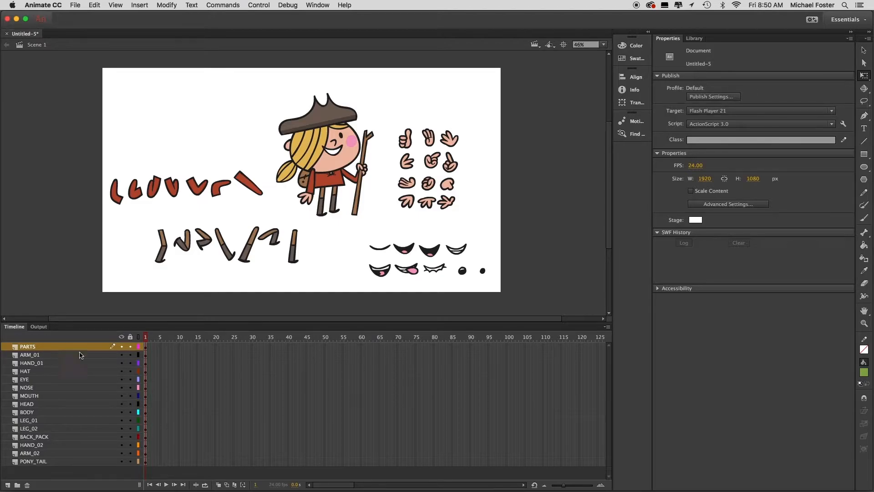
Convert the character's arm group on the ARM_01 layer to a Graphic symbol named BOY_ARM.
{"action": "left_click", "coordinate": [864, 49]}
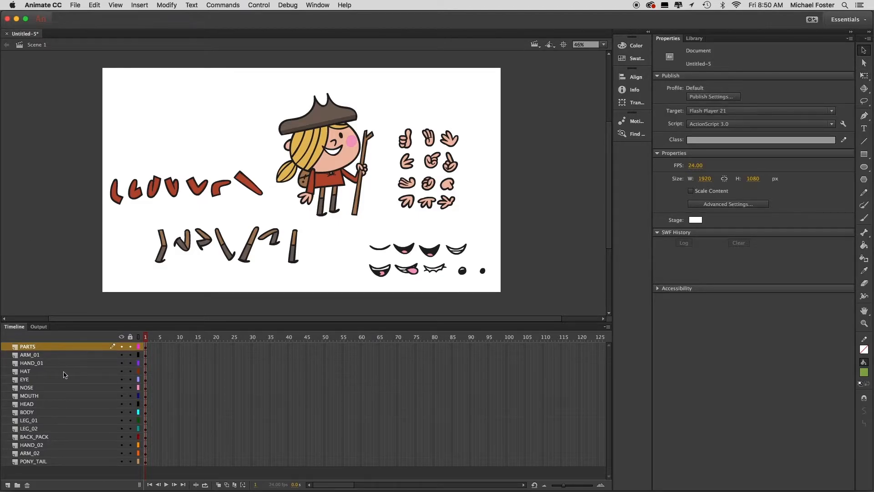
{"action": "left_click", "coordinate": [34, 355]}
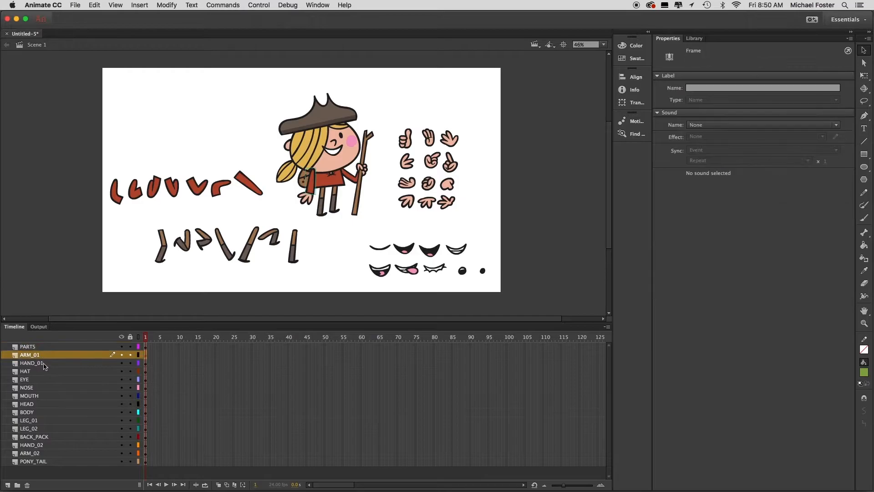
{"action": "left_click_drag", "start_coordinate": [279, 132], "coordinate": [348, 229]}
{"action": "left_click", "coordinate": [296, 187]}
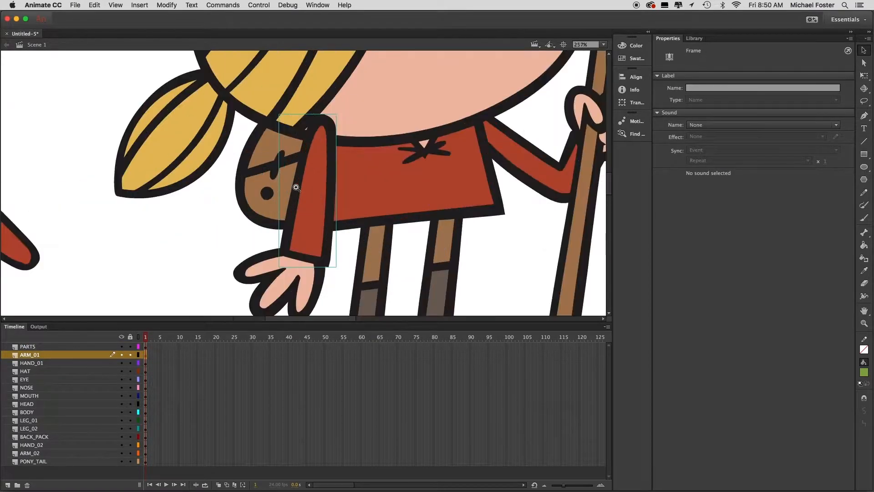
{"action": "left_click", "coordinate": [311, 196]}
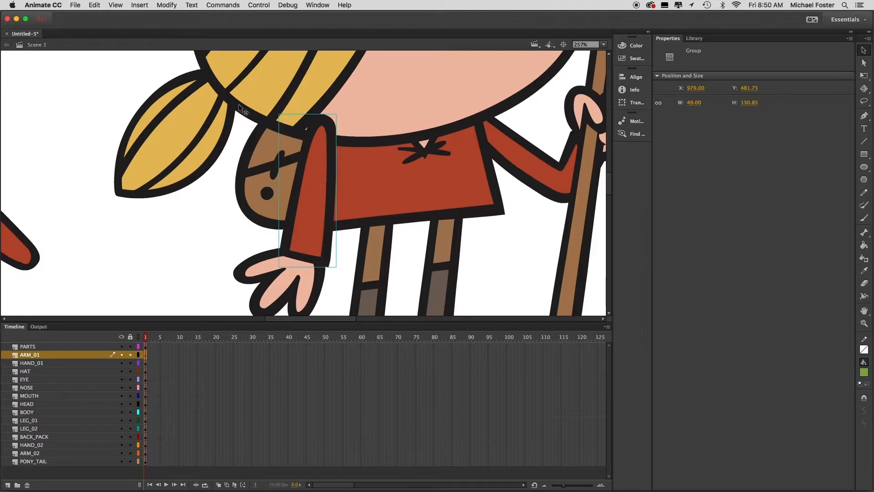
{"action": "left_click", "coordinate": [169, 6]}
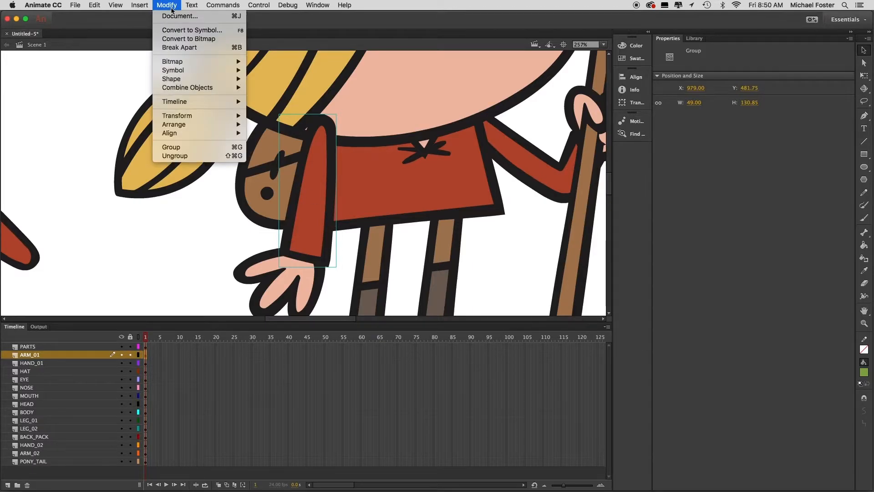
{"action": "left_click", "coordinate": [207, 31]}
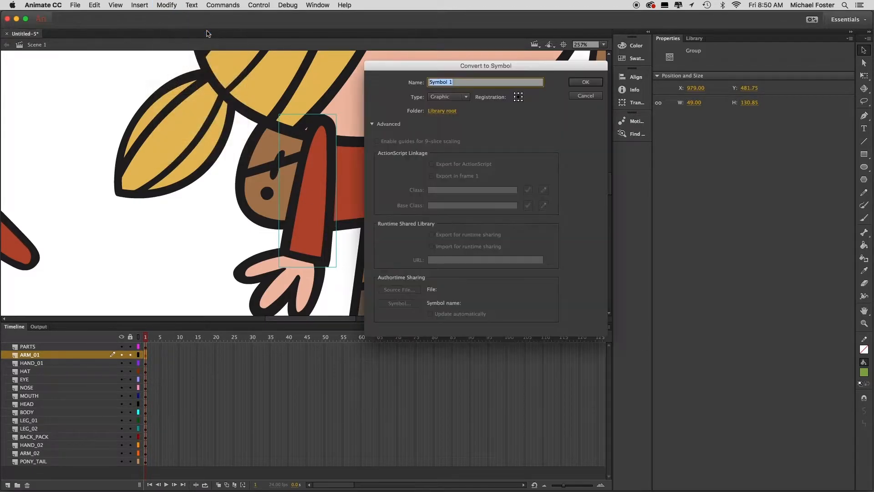
{"action": "left_click_drag", "start_coordinate": [448, 68], "coordinate": [435, 66]}
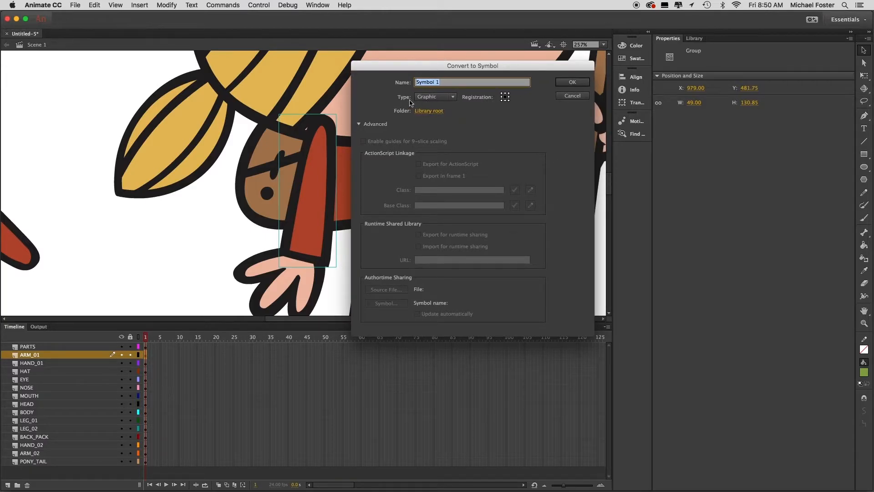
{"action": "left_click", "coordinate": [454, 98]}
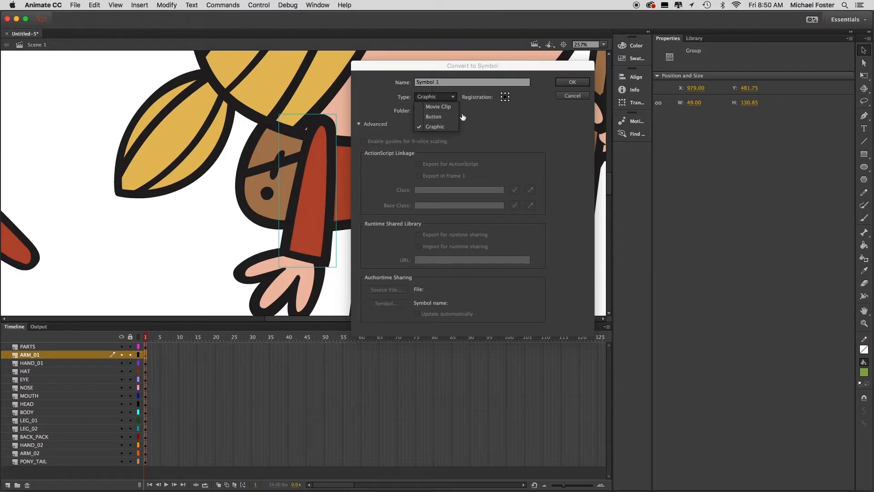
{"action": "left_click", "coordinate": [437, 127]}
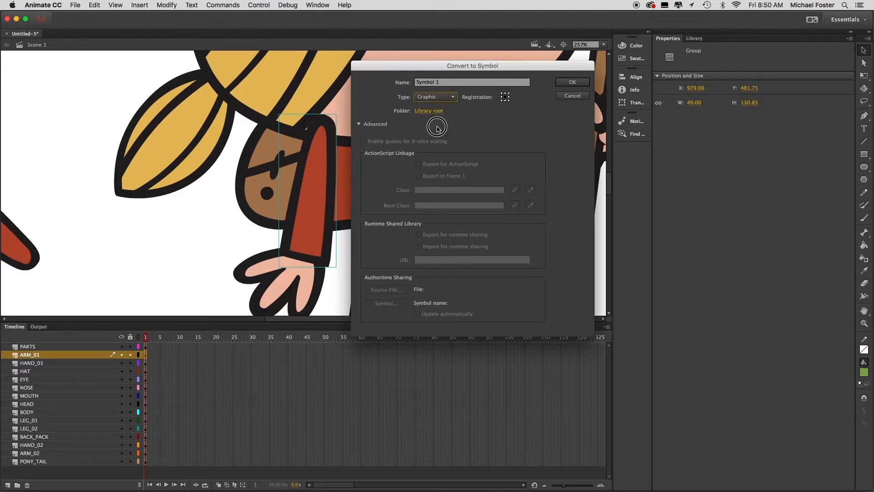
{"action": "left_click", "coordinate": [449, 84]}
{"action": "triple_click", "coordinate": [448, 84]}
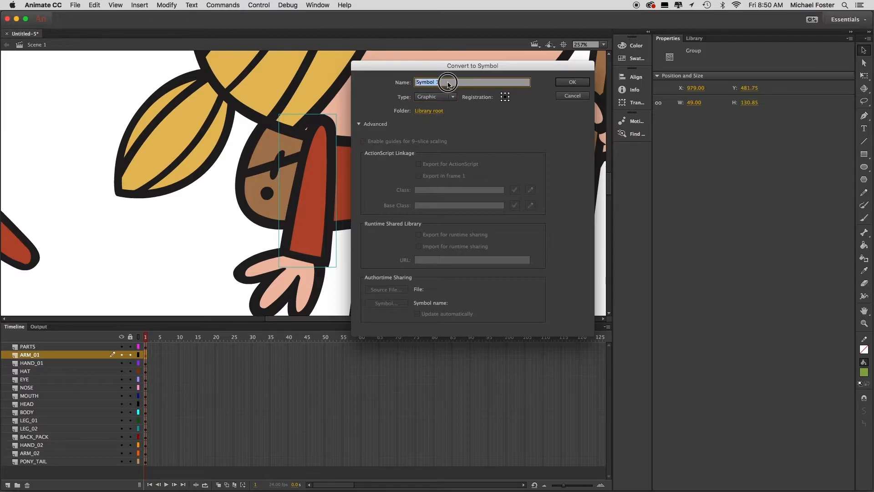
{"action": "type", "text": "BOY_ARM"}
{"action": "left_click", "coordinate": [573, 82]}
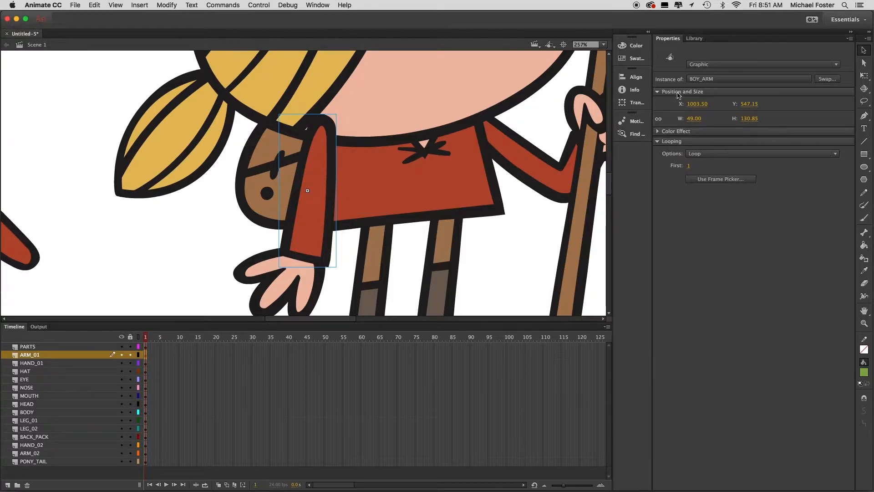
Set the looping option of the BOY_ARM instance to Single Frame.
{"action": "left_click", "coordinate": [658, 92]}
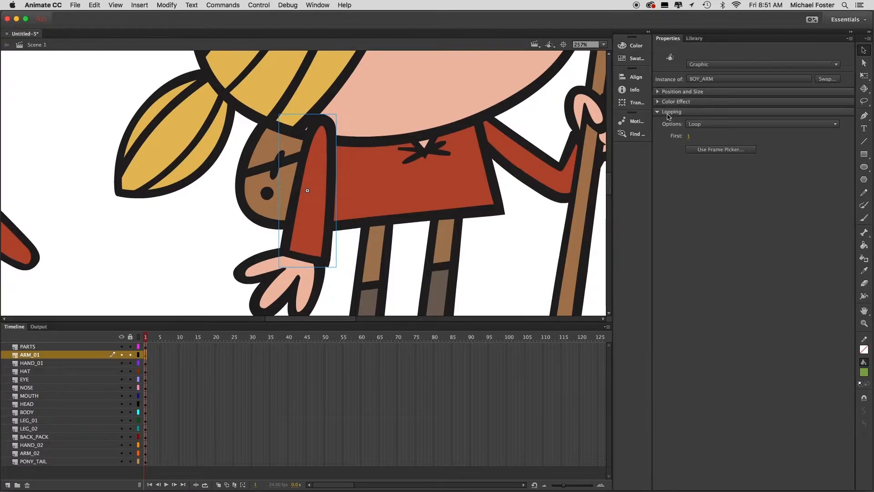
{"action": "left_click", "coordinate": [721, 125]}
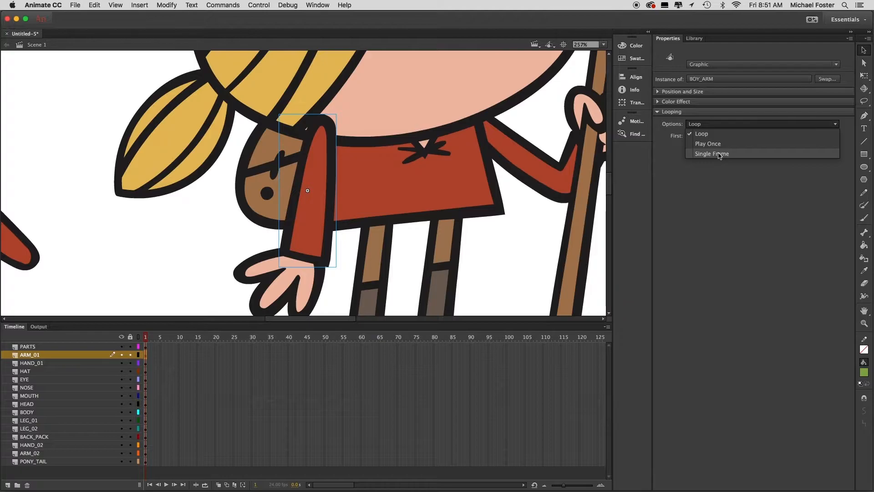
{"action": "left_click", "coordinate": [719, 154]}
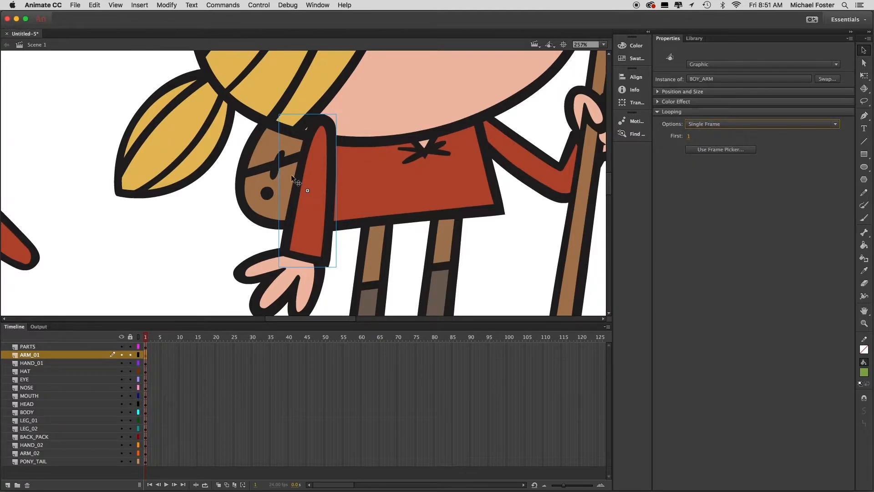
Move the arm's transformation point to the shoulder with Free Transform and test the arm's rotation around it.
{"action": "left_click", "coordinate": [864, 76]}
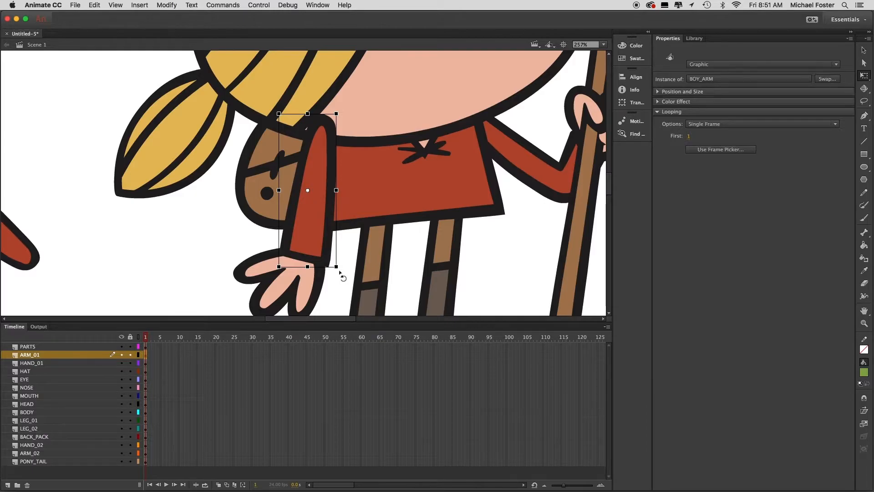
{"action": "left_click_drag", "start_coordinate": [341, 273], "coordinate": [335, 250]}
{"action": "left_click_drag", "start_coordinate": [307, 190], "coordinate": [322, 133]}
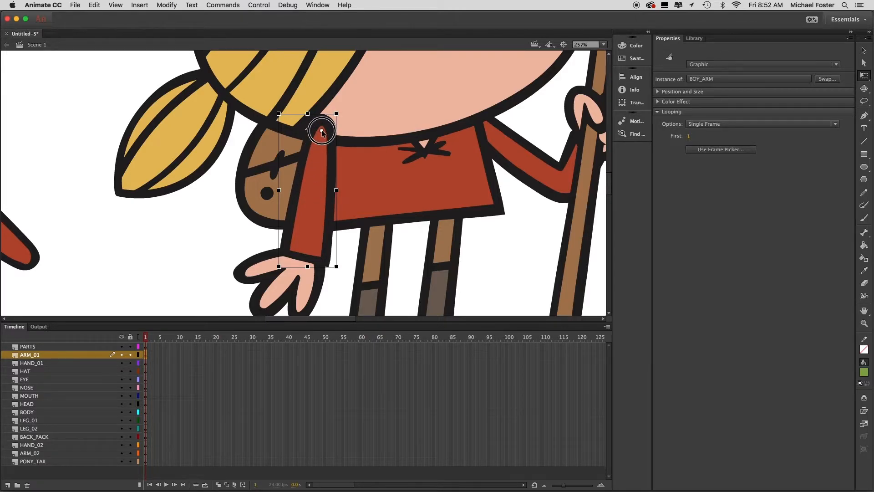
{"action": "left_click_drag", "start_coordinate": [322, 131], "coordinate": [321, 132]}
{"action": "mouse_move", "coordinate": [340, 279]}
{"action": "left_mouse_down"}
{"action": "mouse_move", "coordinate": [261, 246]}
{"action": "mouse_move", "coordinate": [382, 254]}
{"action": "mouse_move", "coordinate": [410, 236]}
{"action": "mouse_move", "coordinate": [331, 271]}
{"action": "mouse_move", "coordinate": [288, 259]}
{"action": "mouse_move", "coordinate": [334, 267]}
{"action": "left_mouse_up"}
Examine the pivot locations of the head, body, front leg and ponytail by selecting each part on the stage.
{"action": "left_click", "coordinate": [367, 208], "text": "alt+super"}
{"action": "left_click_drag", "start_coordinate": [334, 120], "coordinate": [352, 154]}
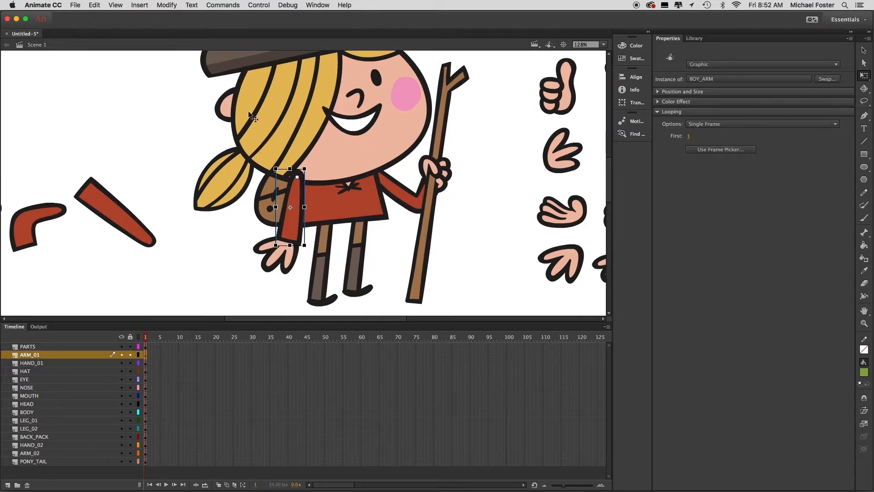
{"action": "left_click", "coordinate": [345, 152]}
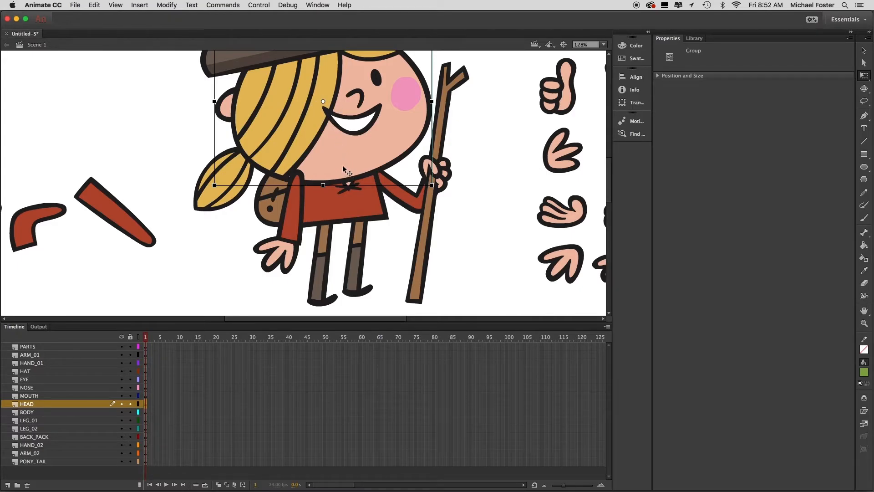
{"action": "left_click", "coordinate": [360, 201]}
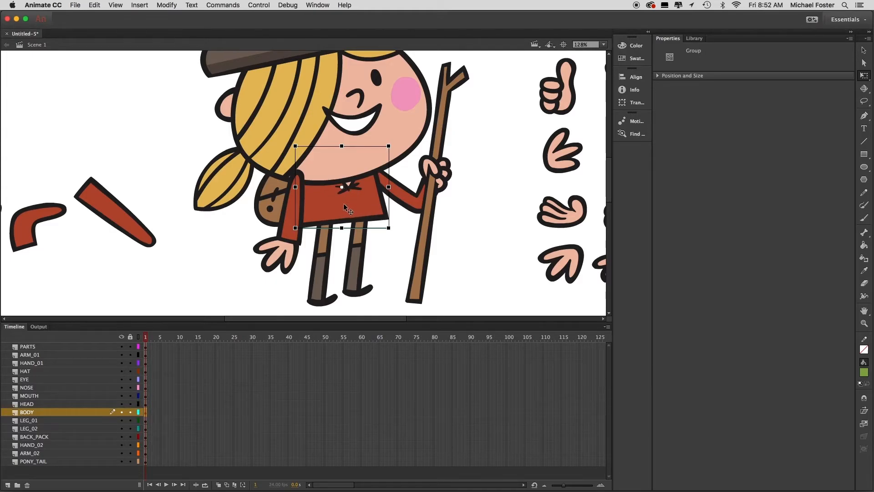
{"action": "left_click", "coordinate": [324, 238]}
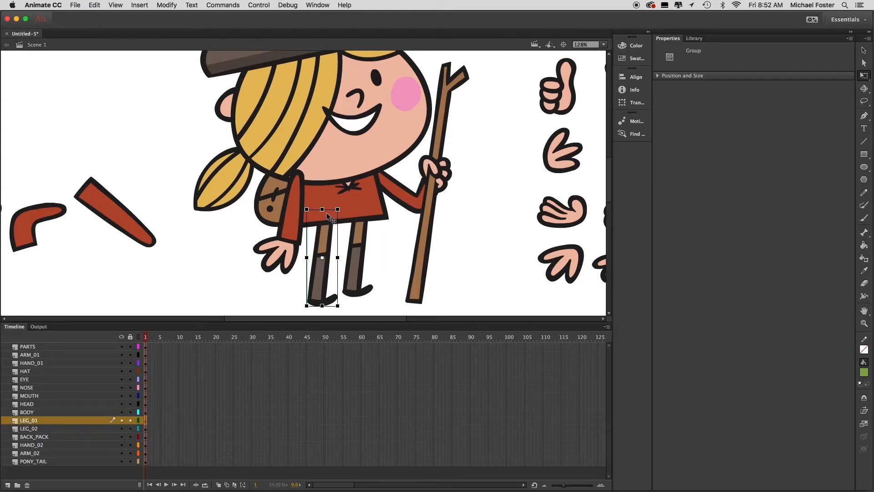
{"action": "left_click", "coordinate": [223, 179]}
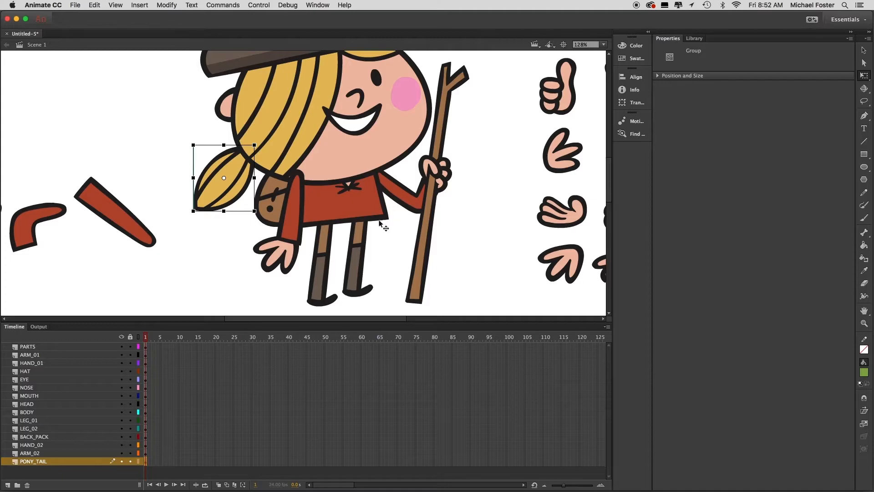
{"action": "left_click", "coordinate": [388, 246]}
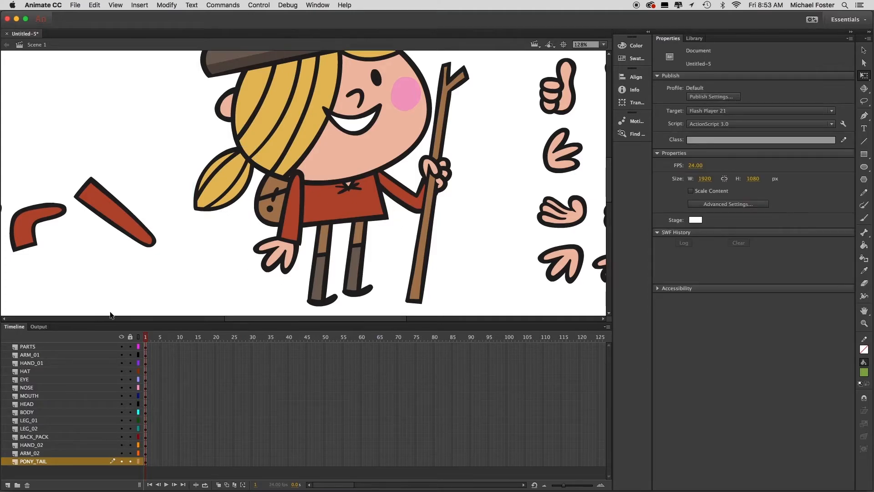
Convert the hand group on the HAND_01 layer to a Graphic symbol named BOY_HAND.
{"action": "left_click", "coordinate": [37, 364]}
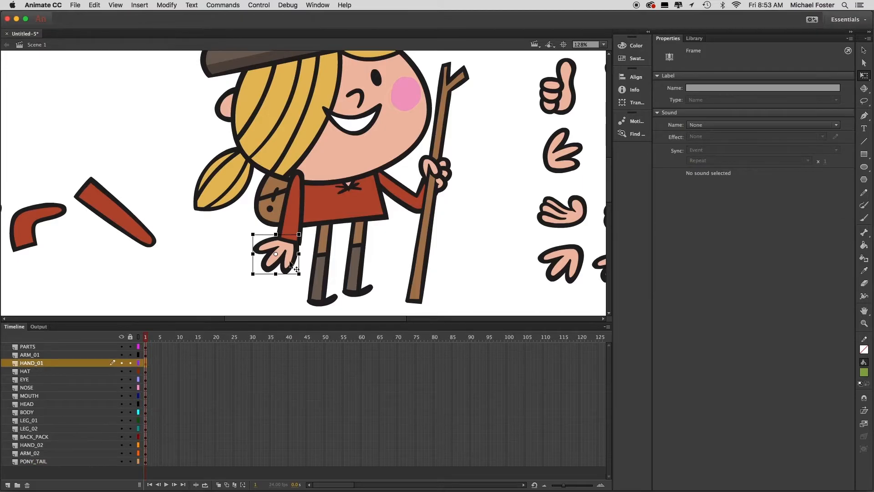
{"action": "left_click", "coordinate": [284, 254], "text": "super"}
{"action": "left_click", "coordinate": [320, 171]}
{"action": "left_click_drag", "start_coordinate": [321, 171], "coordinate": [357, 208]}
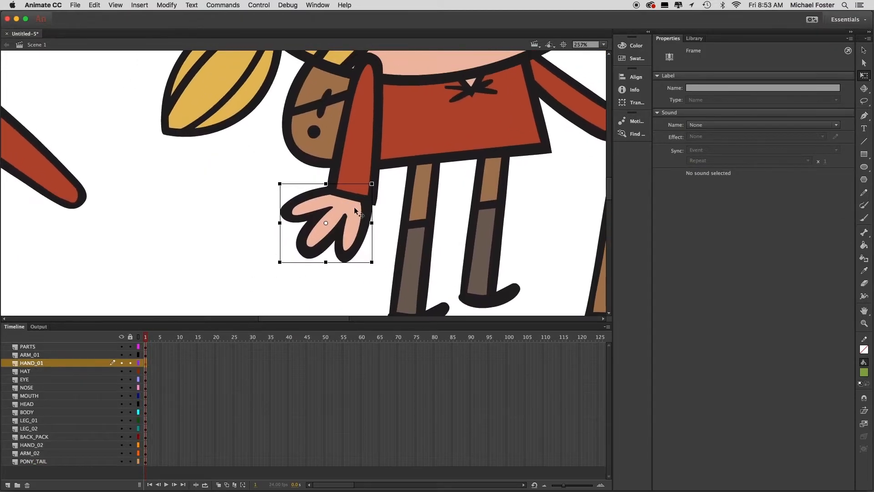
{"action": "left_click", "coordinate": [356, 208]}
{"action": "left_click", "coordinate": [354, 222]}
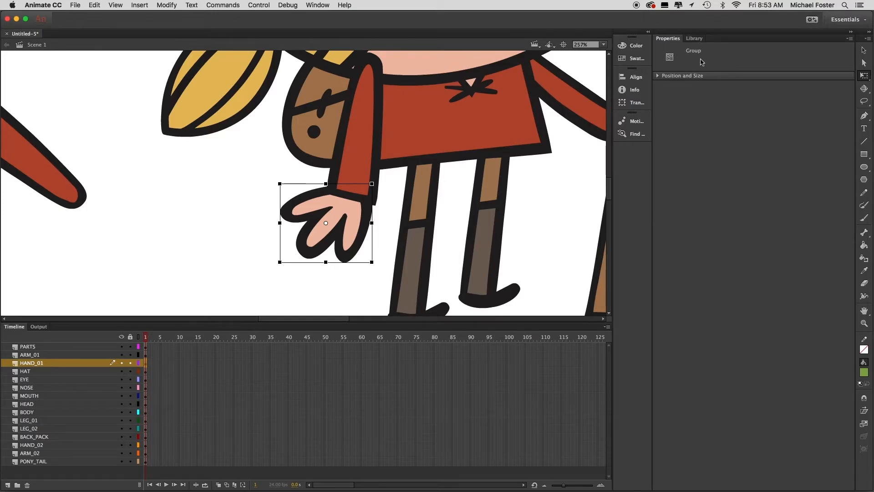
{"action": "left_click", "coordinate": [173, 6]}
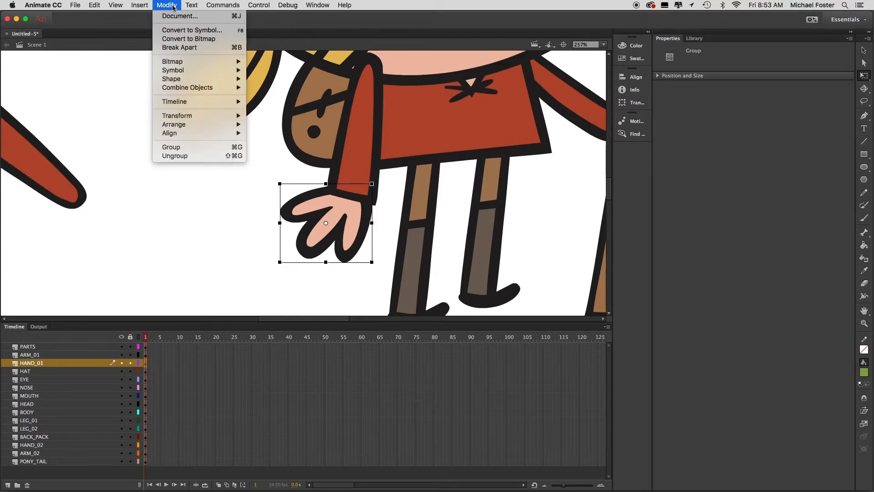
{"action": "left_click", "coordinate": [209, 30]}
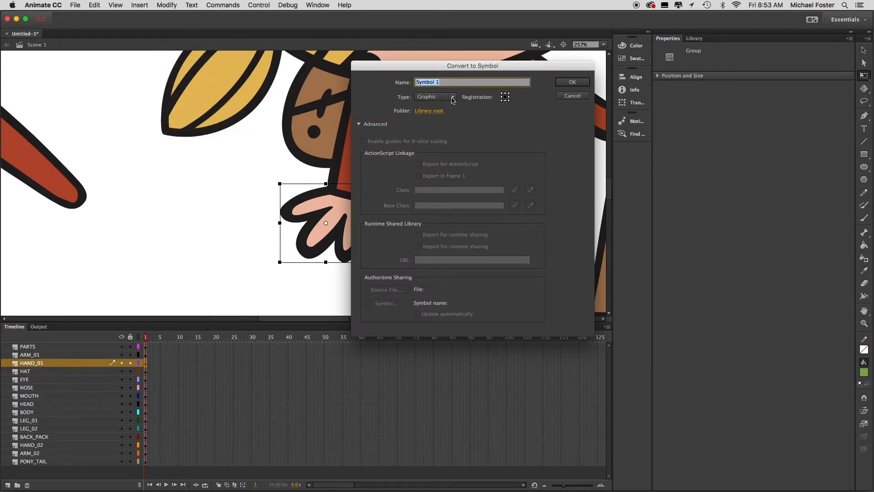
{"action": "type", "text": "BO"}
{"action": "left_click", "coordinate": [574, 82]}
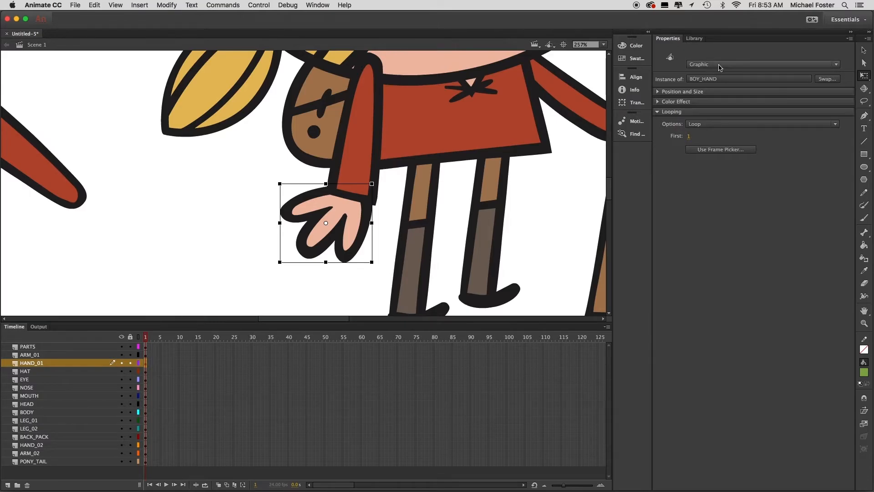
Set the BOY_HAND instance's looping to Single Frame and move its transformation point to the wrist, testing the hand's rotation around it.
{"action": "left_click", "coordinate": [713, 125]}
{"action": "left_click", "coordinate": [721, 157]}
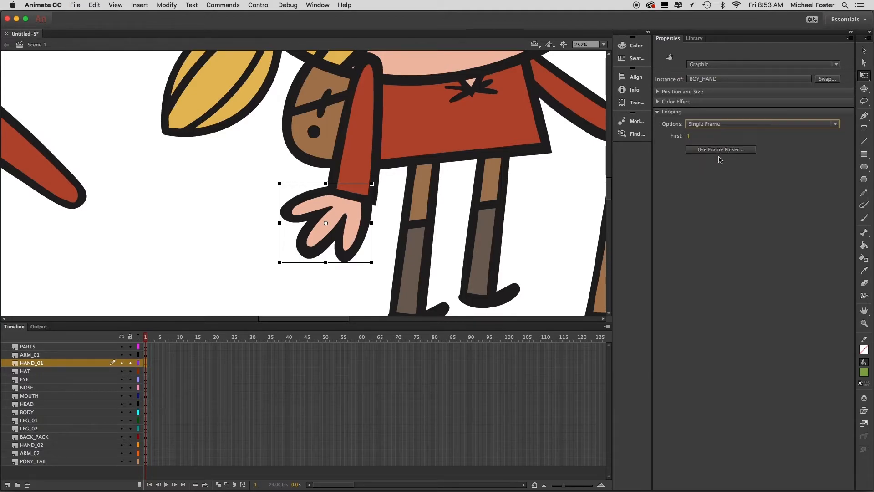
{"action": "left_click", "coordinate": [352, 221]}
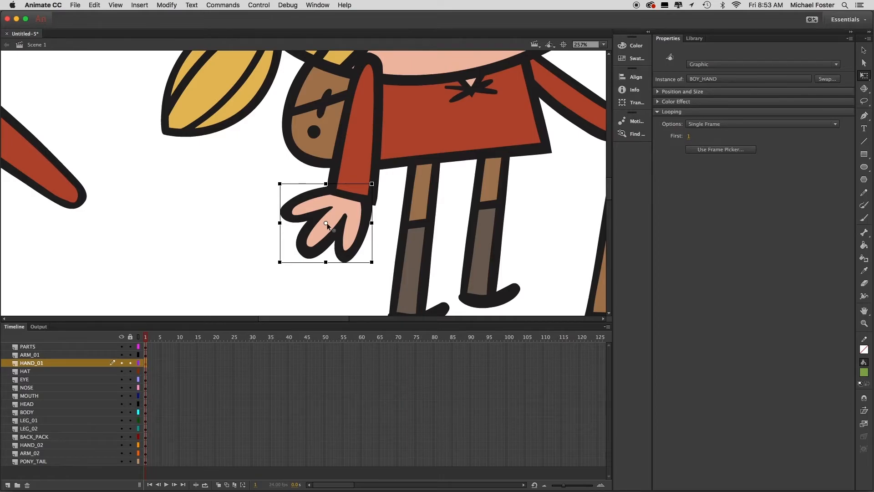
{"action": "left_click", "coordinate": [326, 225]}
{"action": "left_click_drag", "start_coordinate": [328, 222], "coordinate": [350, 193]}
{"action": "mouse_move", "coordinate": [277, 269]}
{"action": "left_mouse_down"}
{"action": "mouse_move", "coordinate": [296, 286]}
{"action": "mouse_move", "coordinate": [276, 282]}
{"action": "left_mouse_up"}
{"action": "key", "text": "super+z"}
Convert the hat group on the HAT layer to a Graphic symbol named BOY_HAT.
{"action": "left_click", "coordinate": [42, 370]}
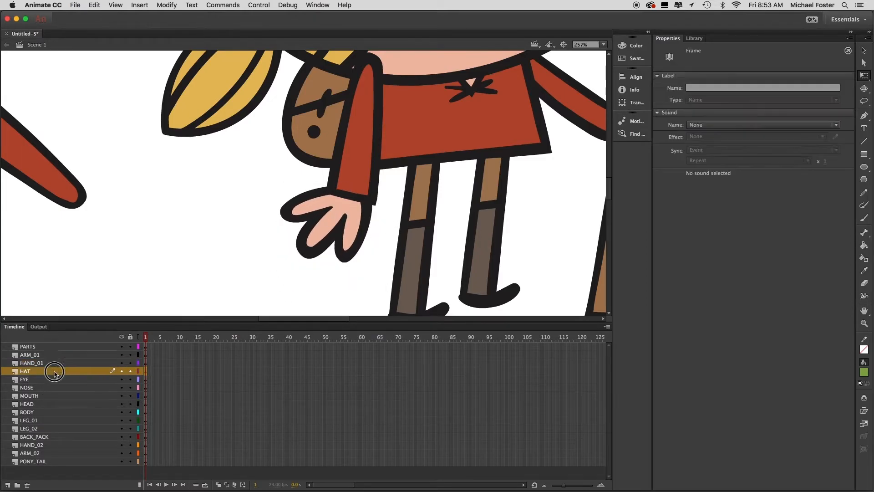
{"action": "left_click", "coordinate": [391, 128], "text": "alt+super"}
{"action": "left_click_drag", "start_coordinate": [368, 95], "coordinate": [389, 209]}
{"action": "left_click", "coordinate": [353, 126]}
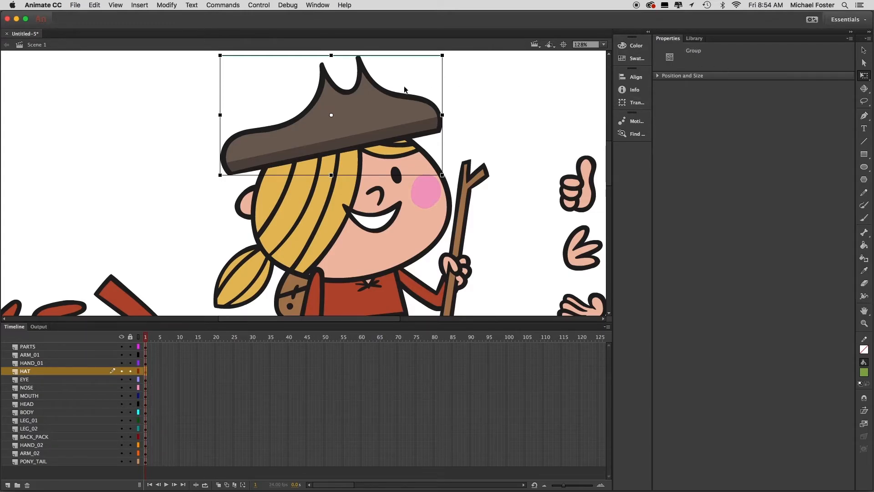
{"action": "left_click", "coordinate": [172, 7]}
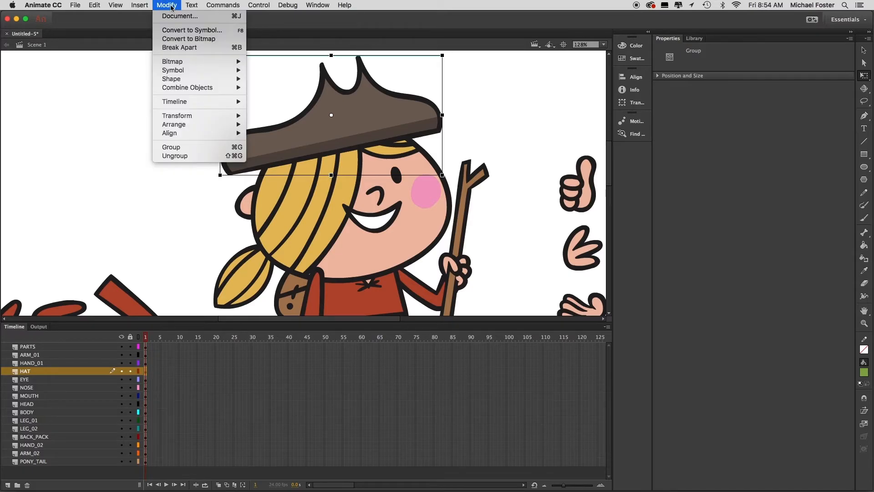
{"action": "left_click", "coordinate": [191, 31]}
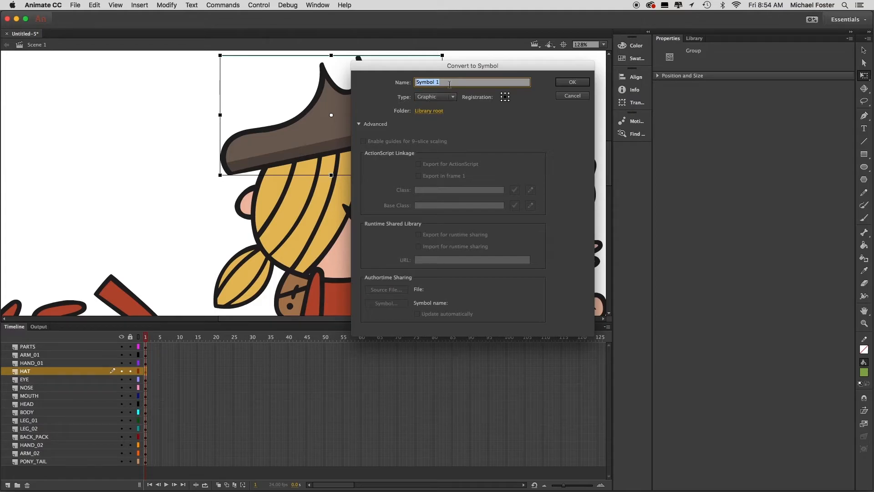
{"action": "type", "text": "BOY_HAT"}
{"action": "key", "text": "Return"}
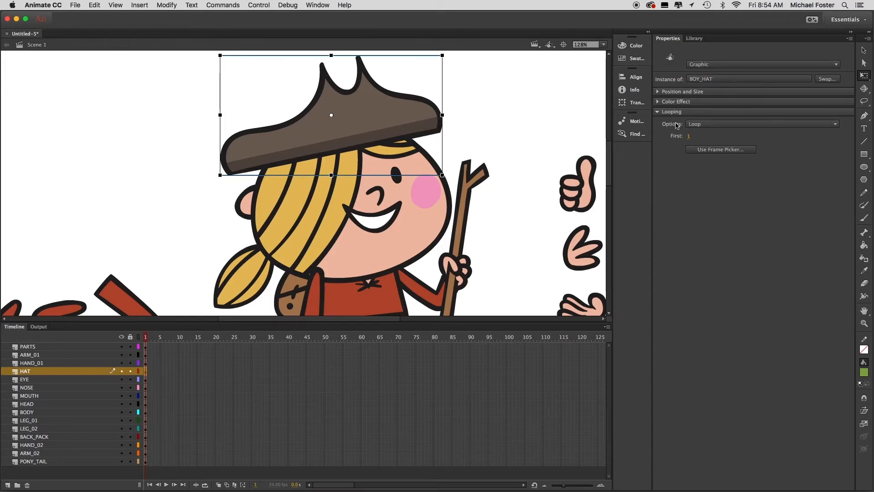
Set the BOY_HAT instance's looping to Single Frame and move its transformation point down to the brim above the forehead, testing the rotation.
{"action": "left_click", "coordinate": [759, 127]}
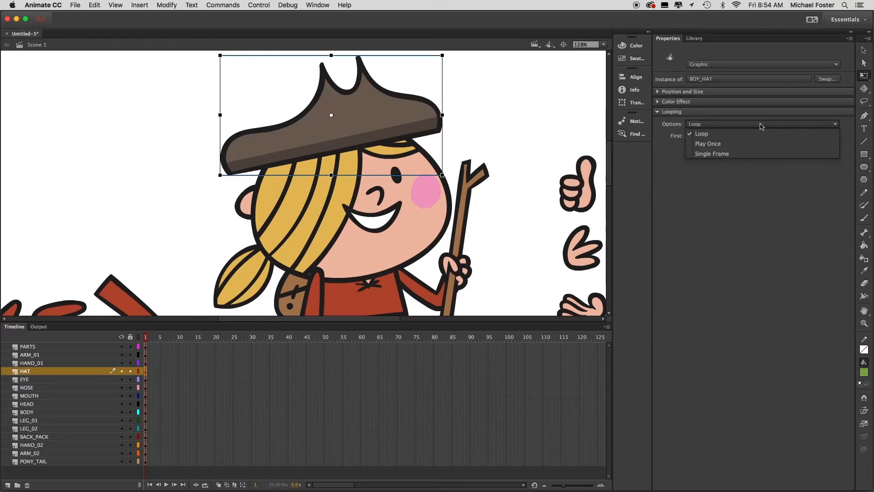
{"action": "left_click", "coordinate": [735, 153]}
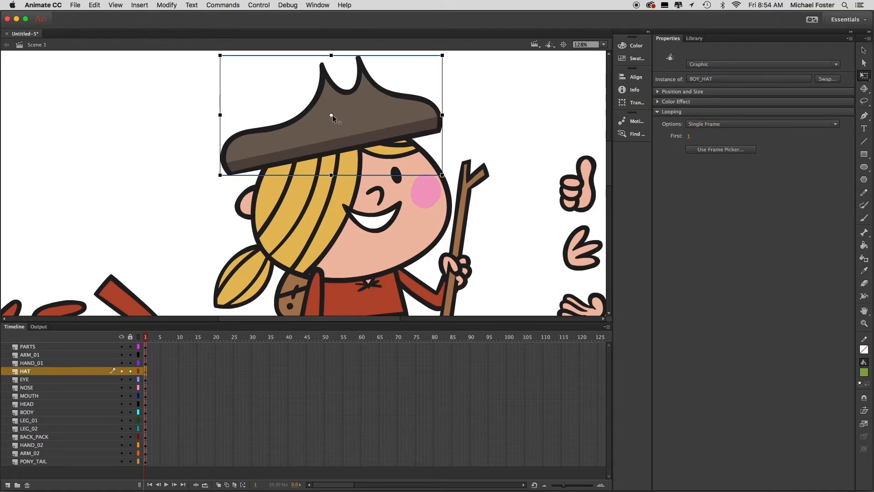
{"action": "left_click_drag", "start_coordinate": [332, 115], "coordinate": [358, 138]}
{"action": "left_click_drag", "start_coordinate": [448, 187], "coordinate": [456, 185]}
{"action": "left_click_drag", "start_coordinate": [353, 212], "coordinate": [326, 199]}
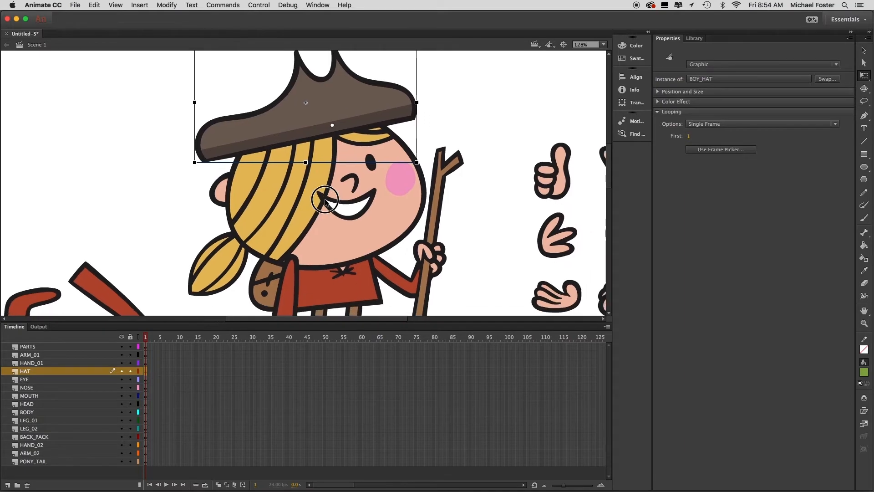
{"action": "left_click", "coordinate": [488, 189]}
Convert the eye drawing object on the EYE layer to a Graphic symbol named BOY_EYE.
{"action": "left_click", "coordinate": [32, 379]}
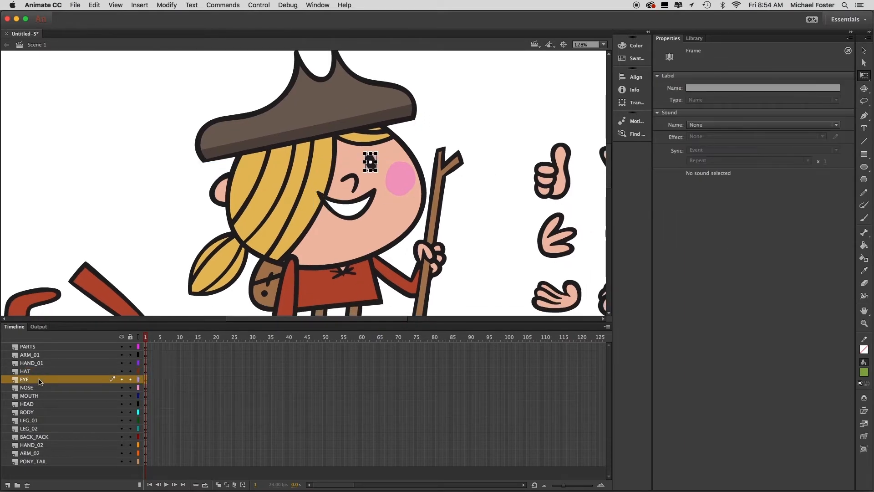
{"action": "left_click", "coordinate": [483, 186]}
{"action": "left_click", "coordinate": [357, 170], "text": "super"}
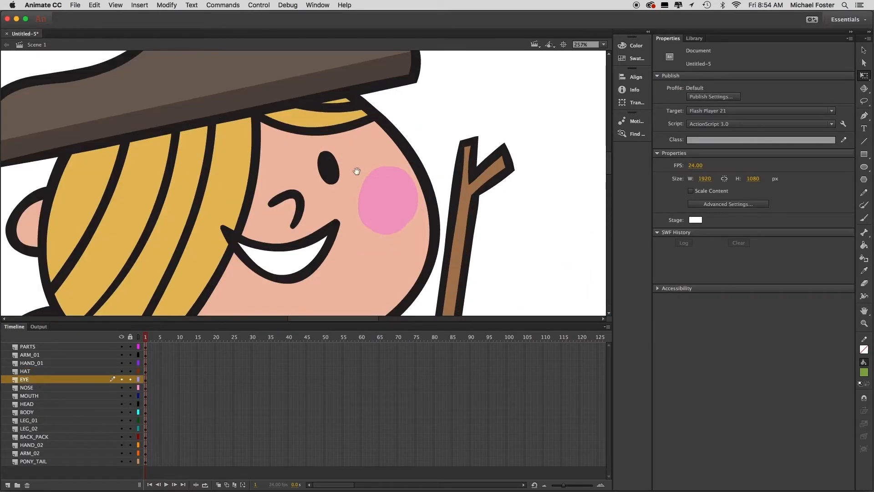
{"action": "left_click", "coordinate": [331, 176]}
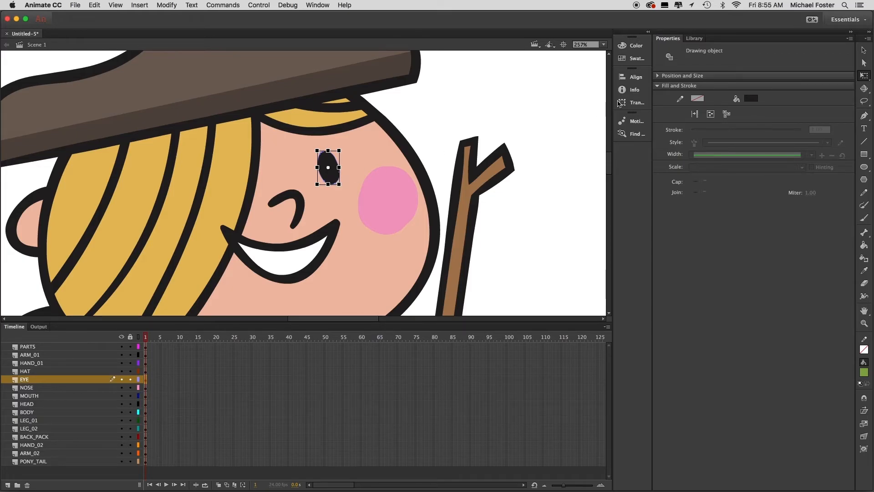
{"action": "left_click", "coordinate": [167, 5]}
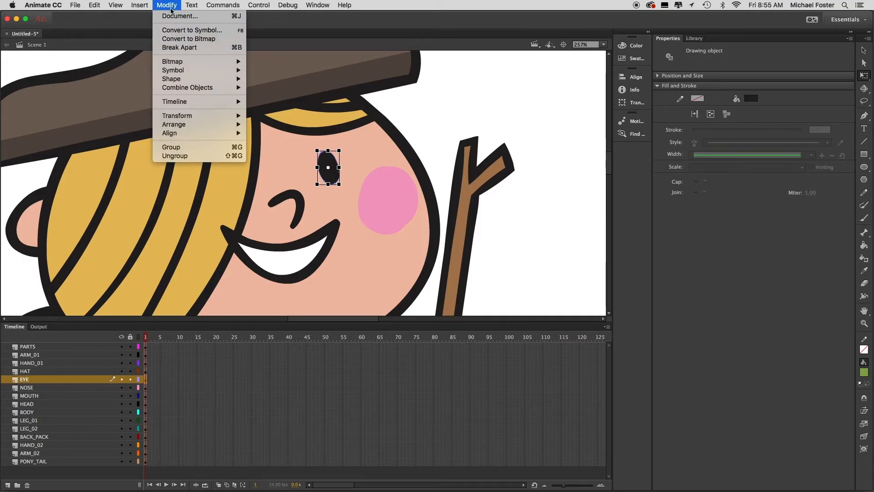
{"action": "left_click", "coordinate": [181, 30]}
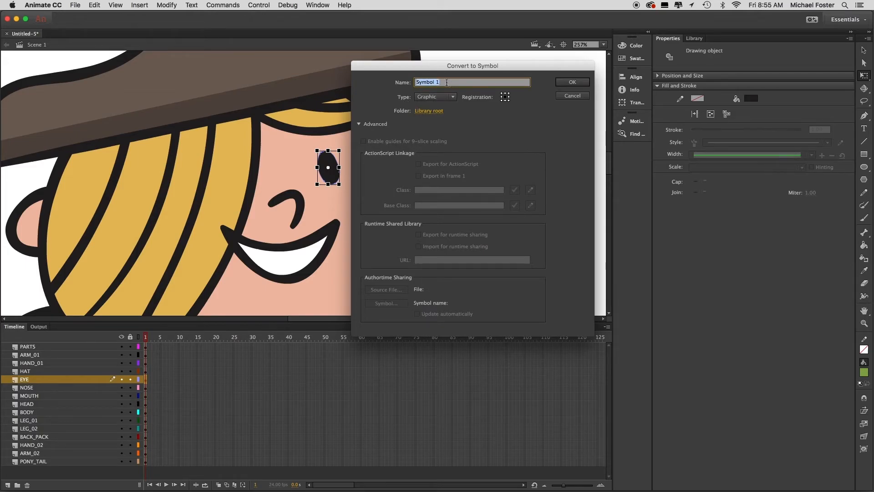
{"action": "type", "text": "BOY_EYE"}
{"action": "left_click", "coordinate": [572, 83]}
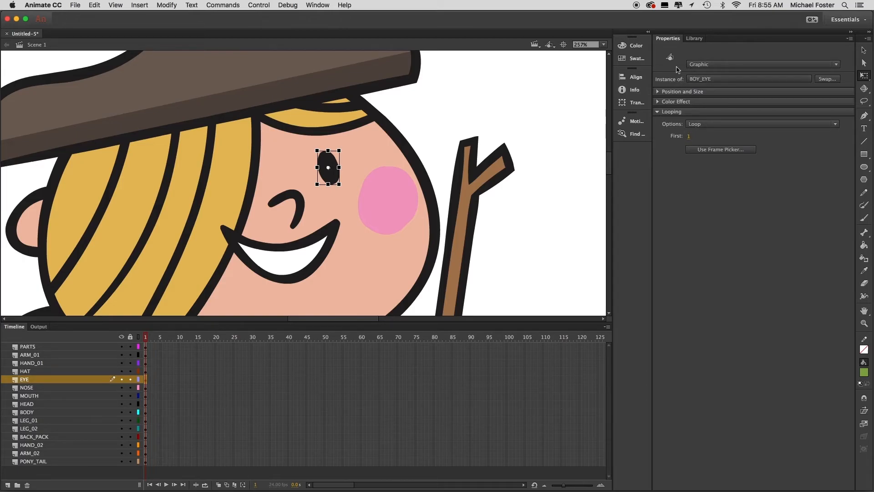
Set the looping option of the BOY_EYE instance to Single Frame and check its centred transformation point.
{"action": "left_click", "coordinate": [709, 125]}
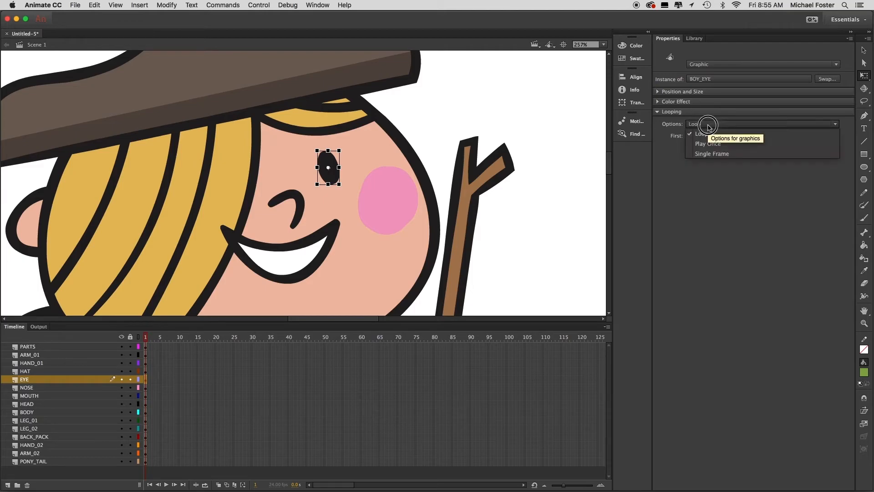
{"action": "left_click", "coordinate": [708, 154]}
{"action": "left_click", "coordinate": [528, 231]}
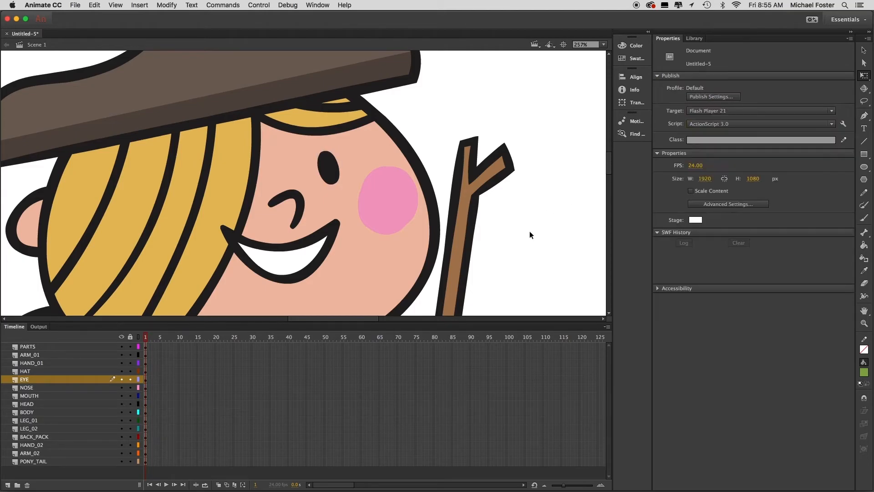
{"action": "left_click", "coordinate": [326, 168]}
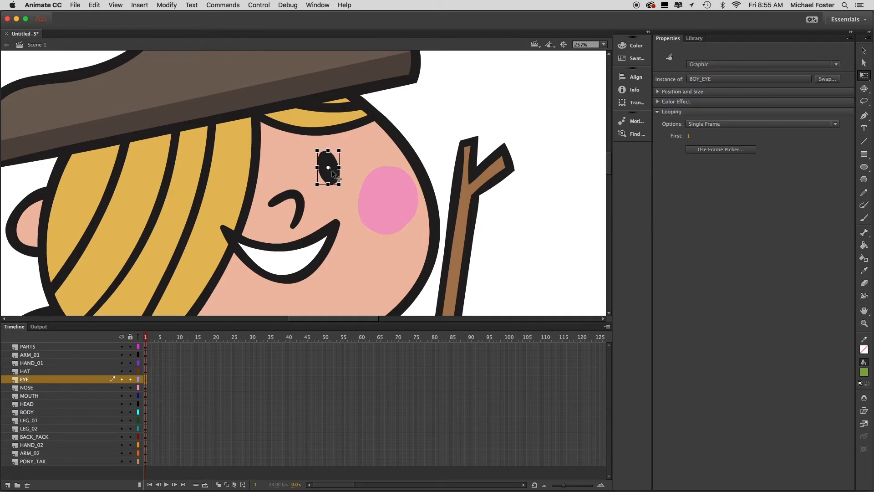
{"action": "left_click", "coordinate": [439, 118]}
Convert the nose group on the NOSE layer to a Graphic symbol named BOY_NOSE and set its looping to Single Frame.
{"action": "left_click_drag", "start_coordinate": [295, 248], "coordinate": [359, 207]}
{"action": "left_click", "coordinate": [66, 387]}
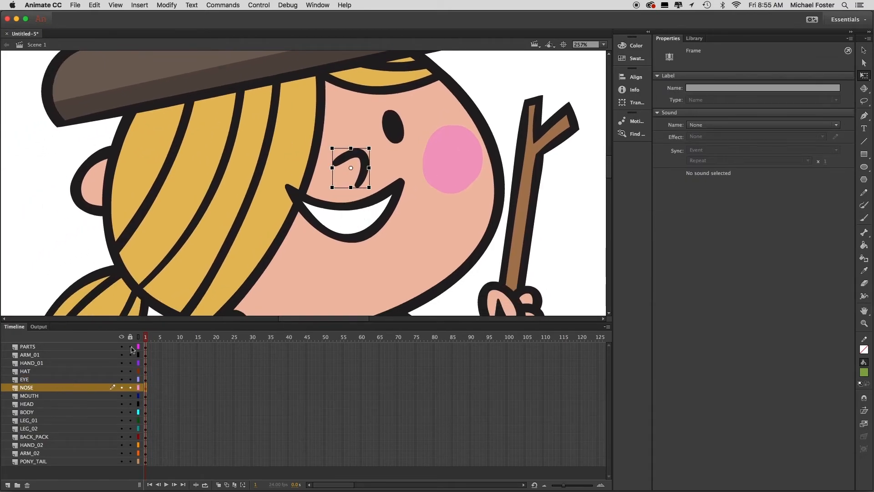
{"action": "left_click", "coordinate": [362, 159]}
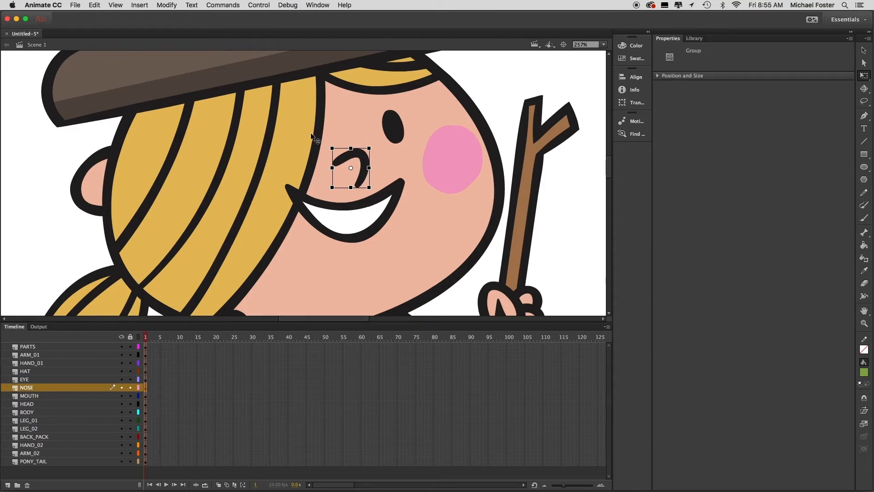
{"action": "left_click", "coordinate": [166, 6]}
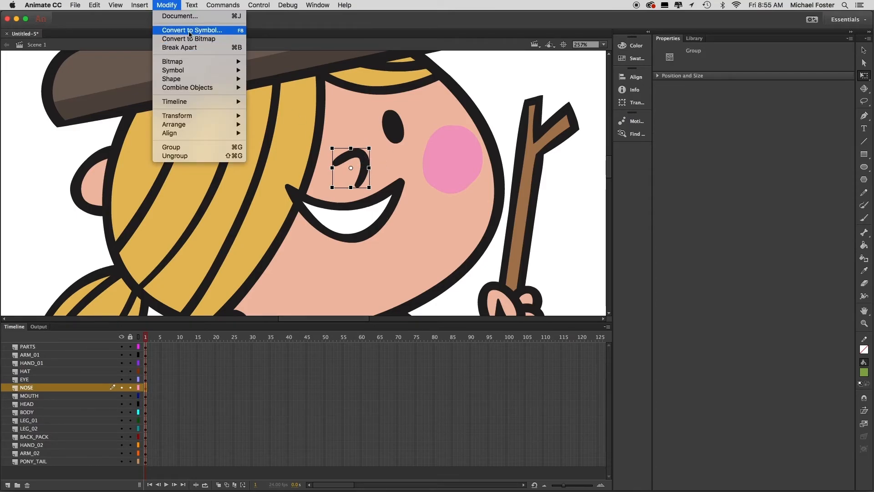
{"action": "left_click", "coordinate": [189, 31]}
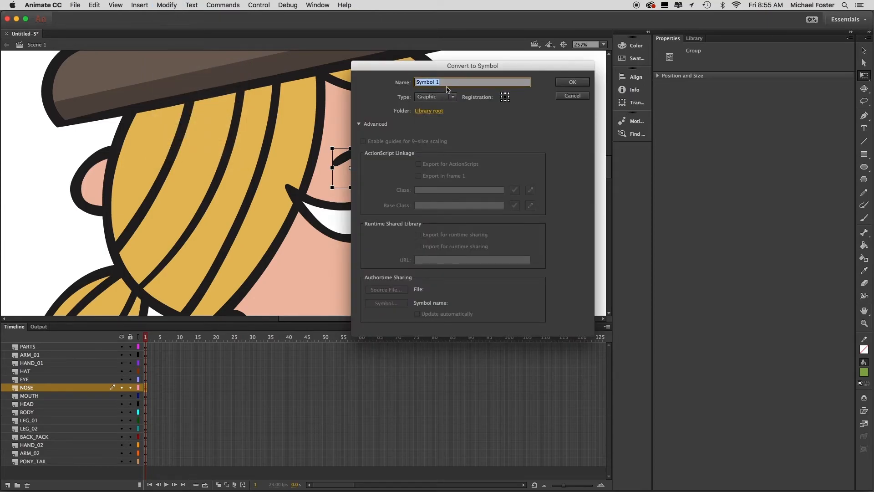
{"action": "type", "text": "BOY_NOSE"}
{"action": "key", "text": "Return"}
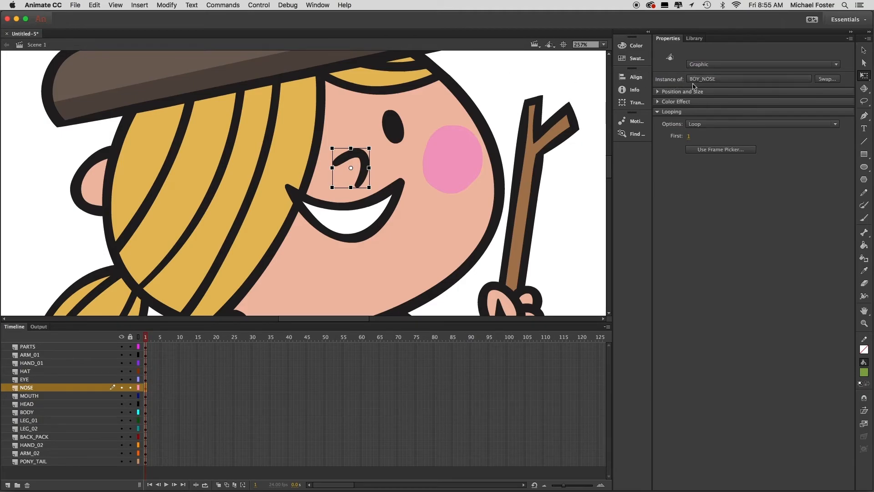
{"action": "left_click", "coordinate": [734, 126]}
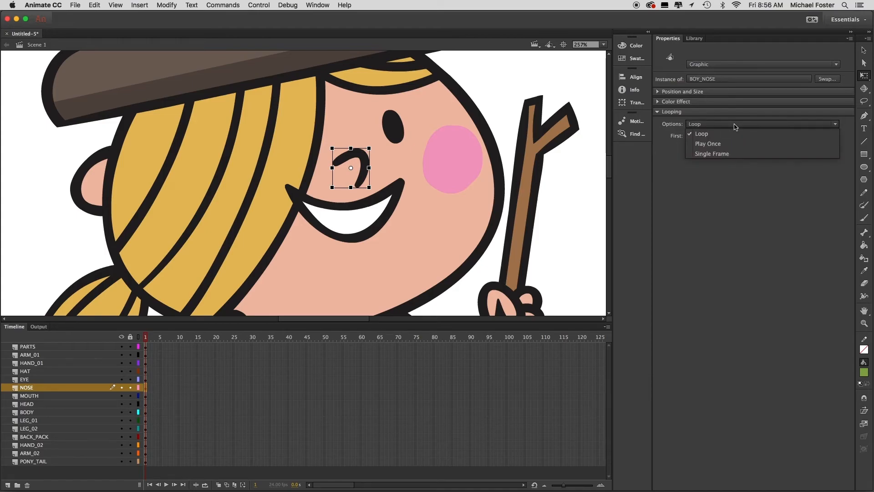
{"action": "left_click", "coordinate": [720, 152]}
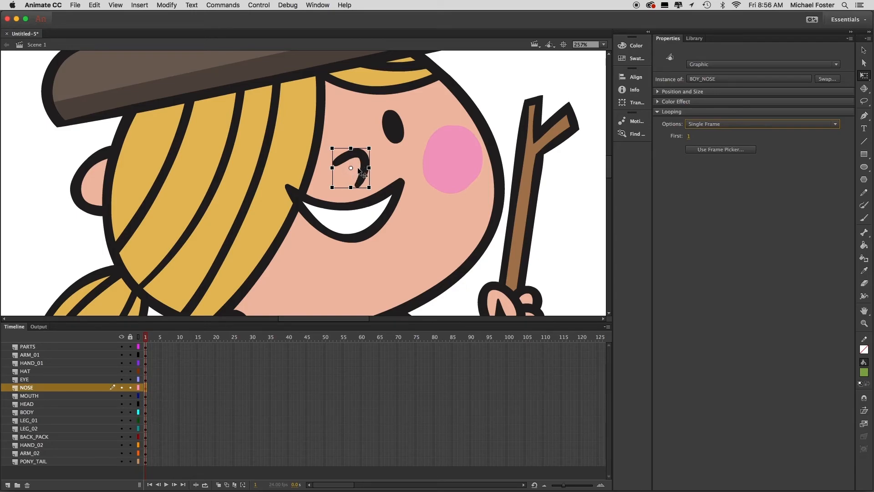
Convert the mouth group on the MOUTH layer to a Graphic symbol named BOY_MOUTH.
{"action": "left_click", "coordinate": [69, 395]}
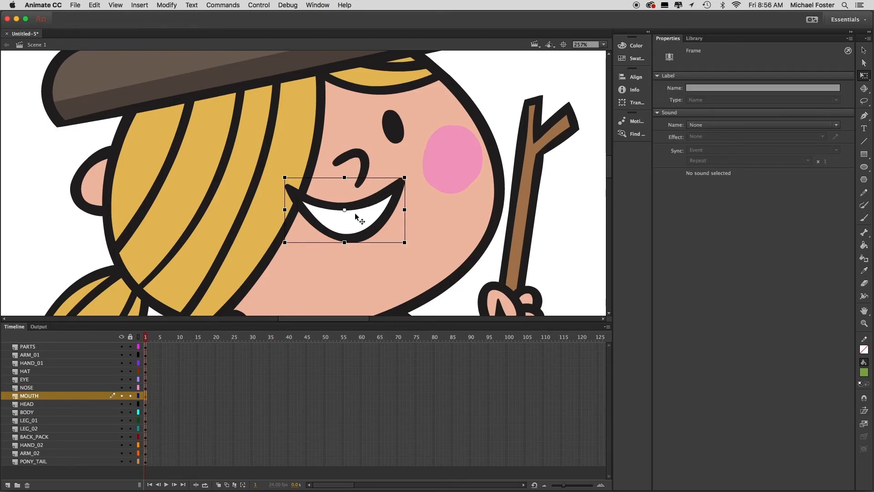
{"action": "left_click", "coordinate": [362, 211]}
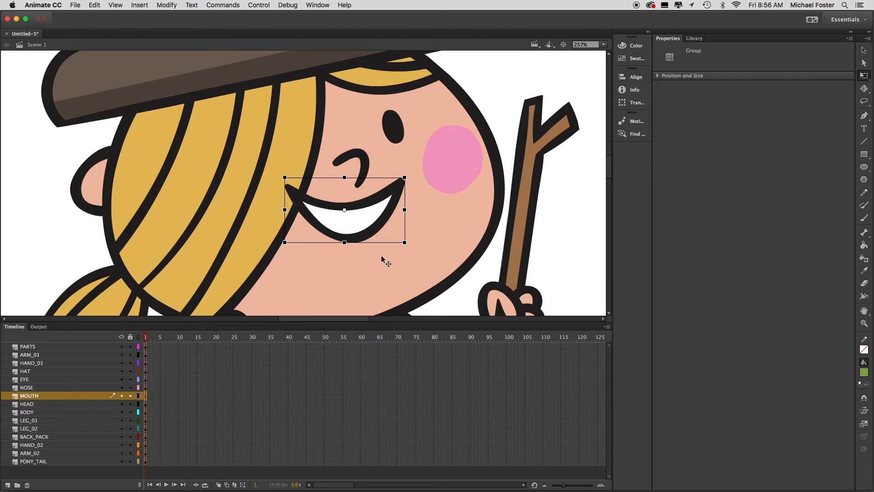
{"action": "left_click", "coordinate": [175, 7]}
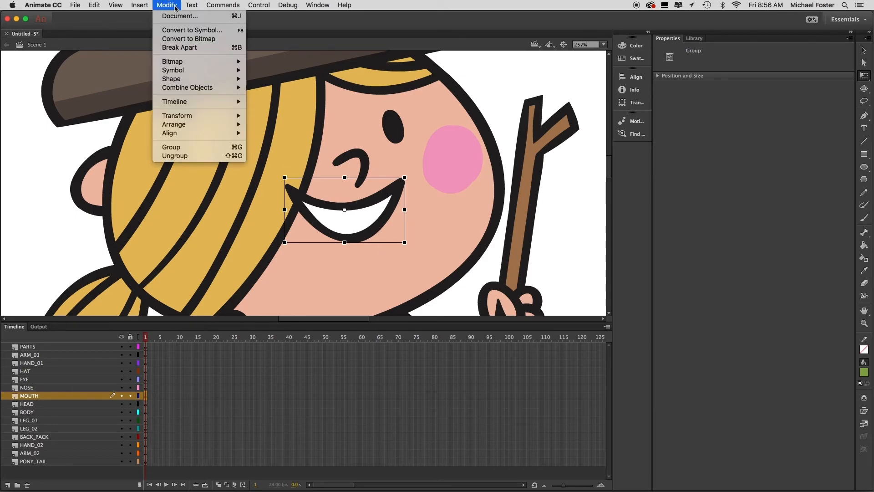
{"action": "left_click", "coordinate": [187, 30]}
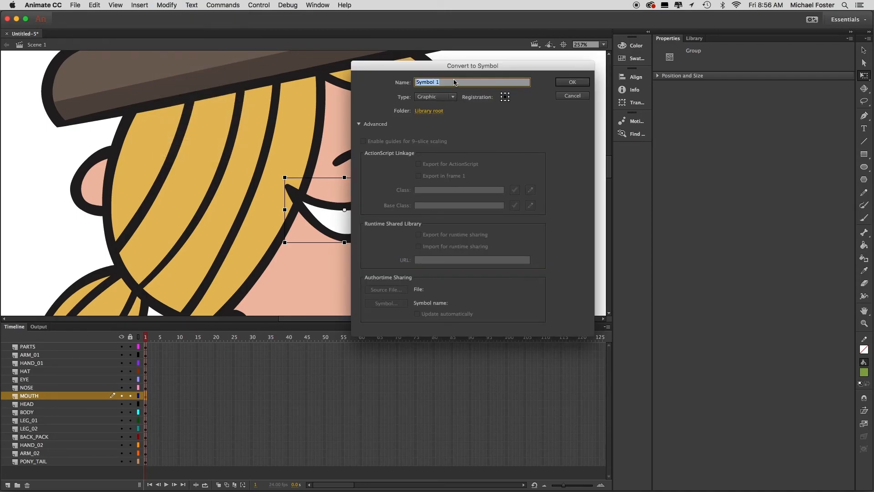
{"action": "type", "text": "BOY_MOUTH"}
{"action": "key", "text": "Return"}
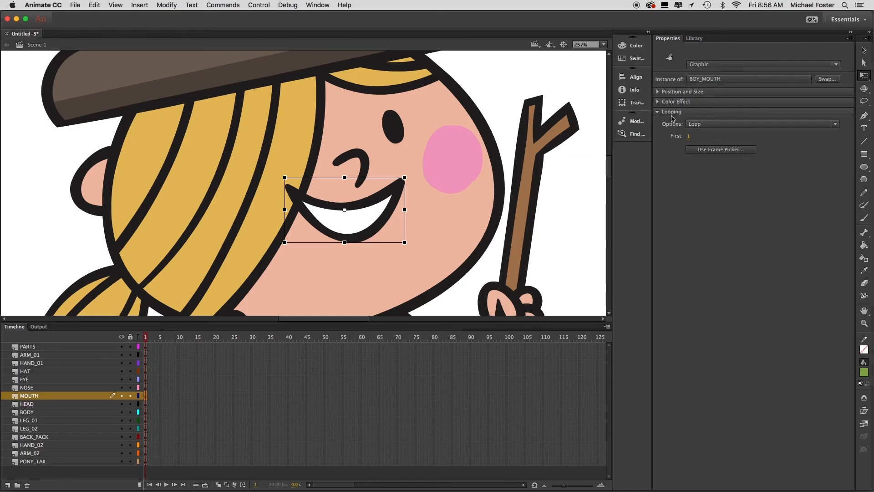
Set the looping option of the BOY_MOUTH instance to Single Frame and deselect it.
{"action": "left_click", "coordinate": [704, 124]}
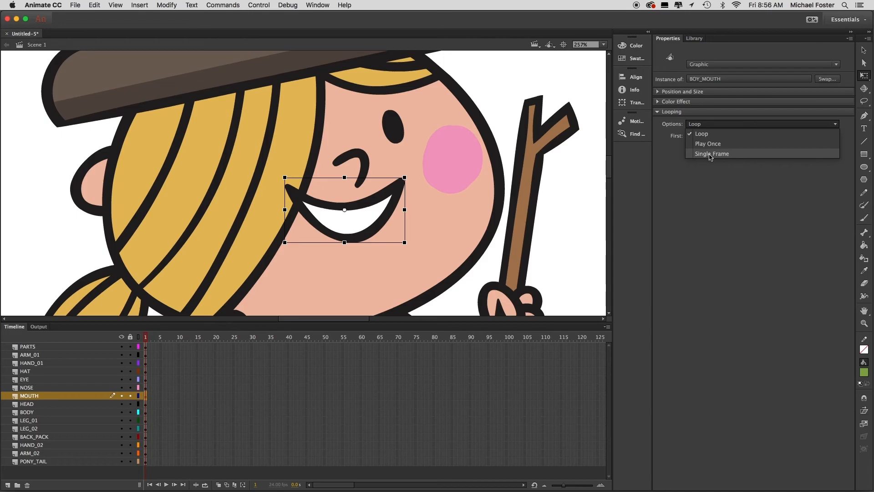
{"action": "left_click", "coordinate": [711, 154]}
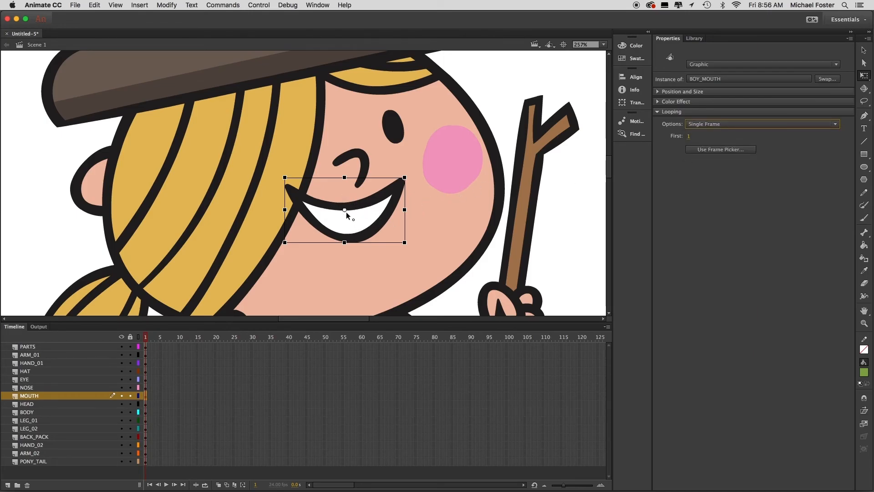
{"action": "left_click", "coordinate": [551, 239]}
Examine the character's head, body, front leg and both hands to check which parts are already symbols.
{"action": "key", "text": "super+minus"}
{"action": "key", "text": "super+minus"}
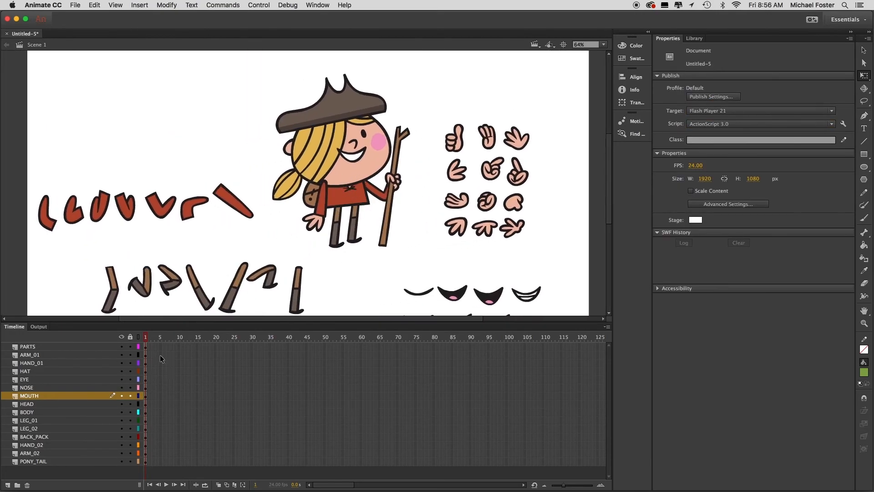
{"action": "left_click", "coordinate": [59, 405]}
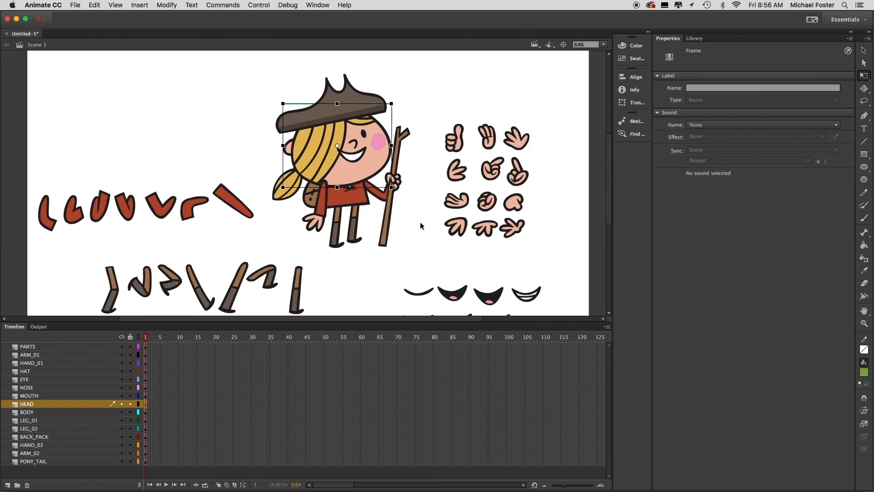
{"action": "left_click", "coordinate": [37, 413]}
{"action": "left_click", "coordinate": [40, 421]}
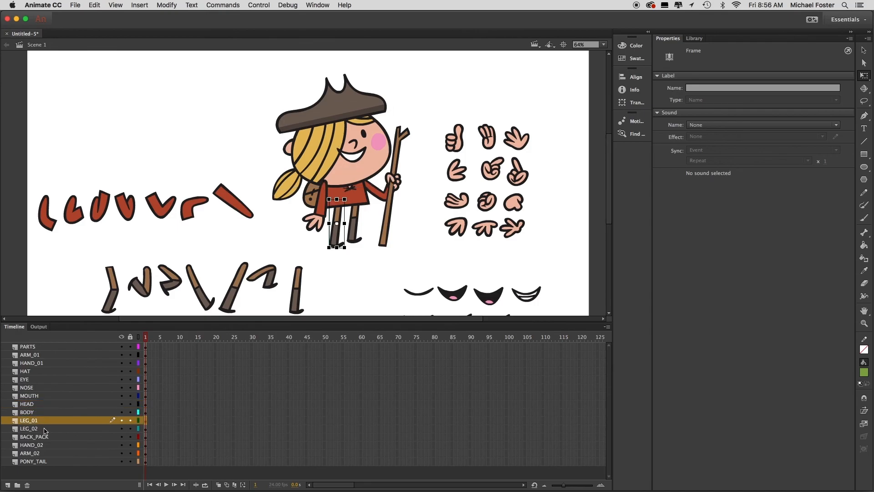
{"action": "left_click", "coordinate": [358, 260]}
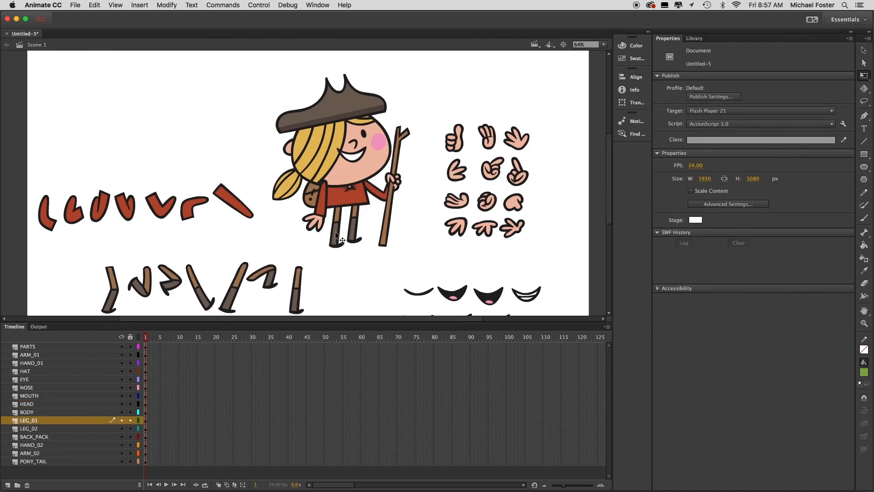
{"action": "left_click", "coordinate": [337, 236]}
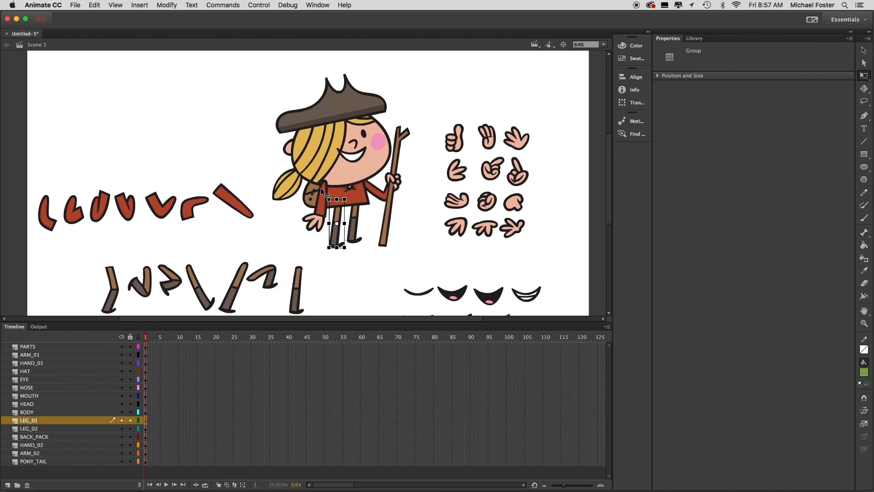
{"action": "left_click", "coordinate": [319, 225]}
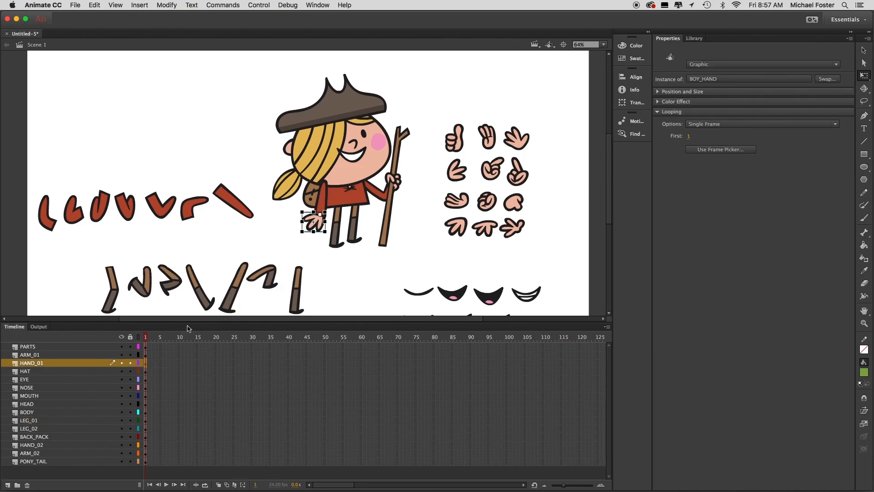
{"action": "left_click", "coordinate": [396, 195]}
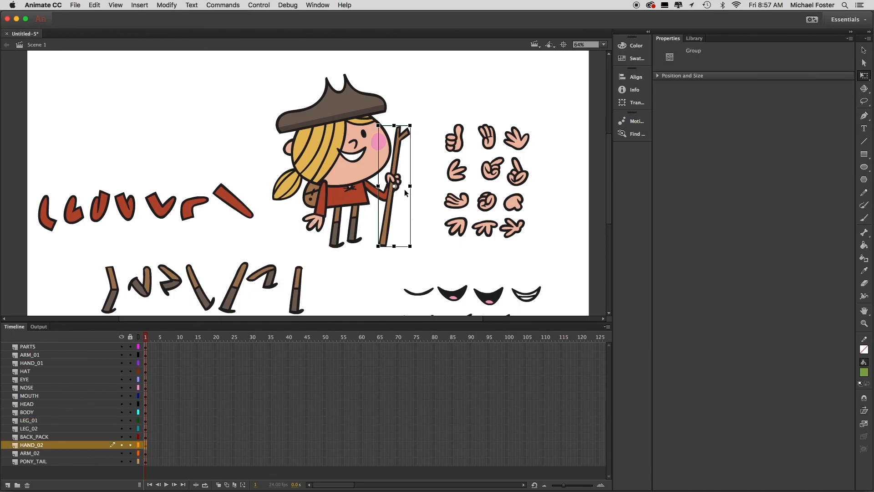